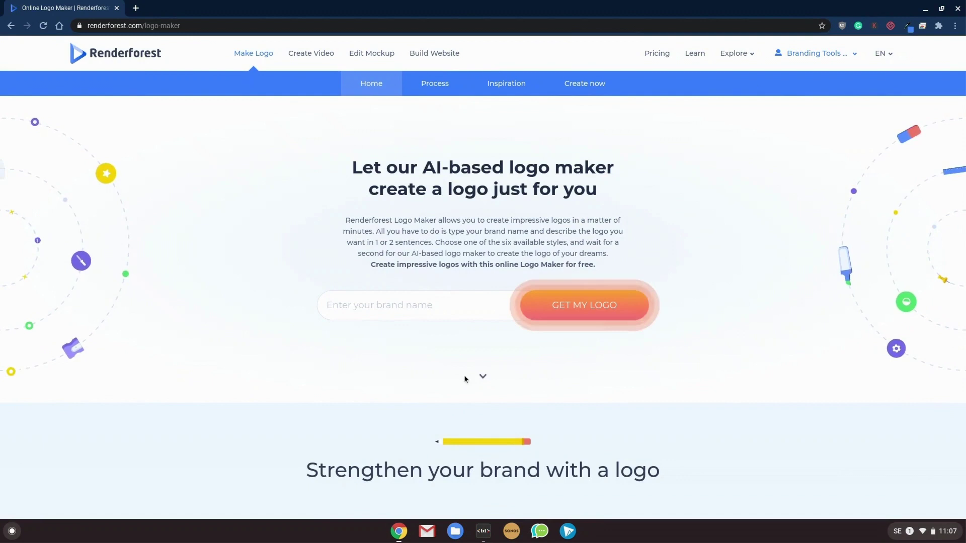
- Enter 'Coffee Creatives' as the brand name and start designing its logo
{"action": "left_click", "coordinate": [428, 309]}
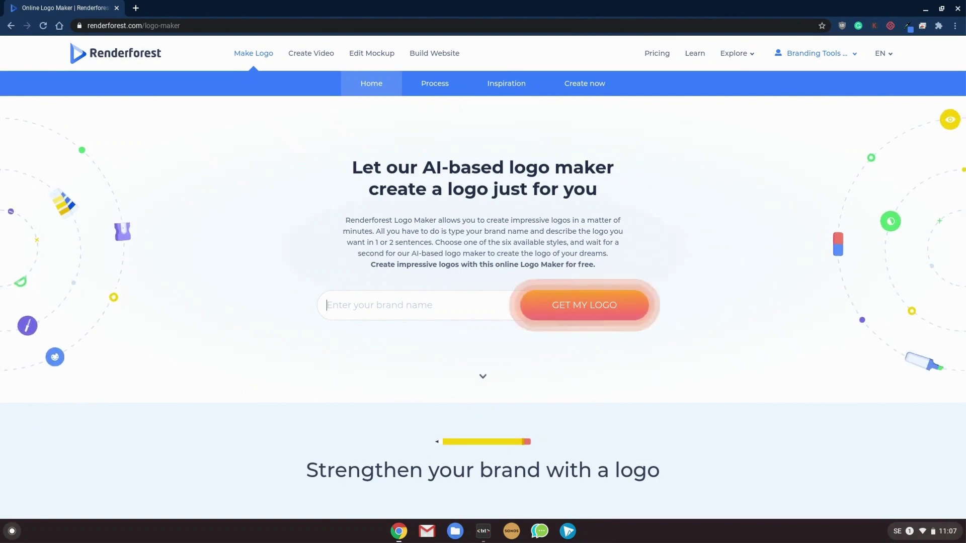
{"action": "type", "text": "Coff"}
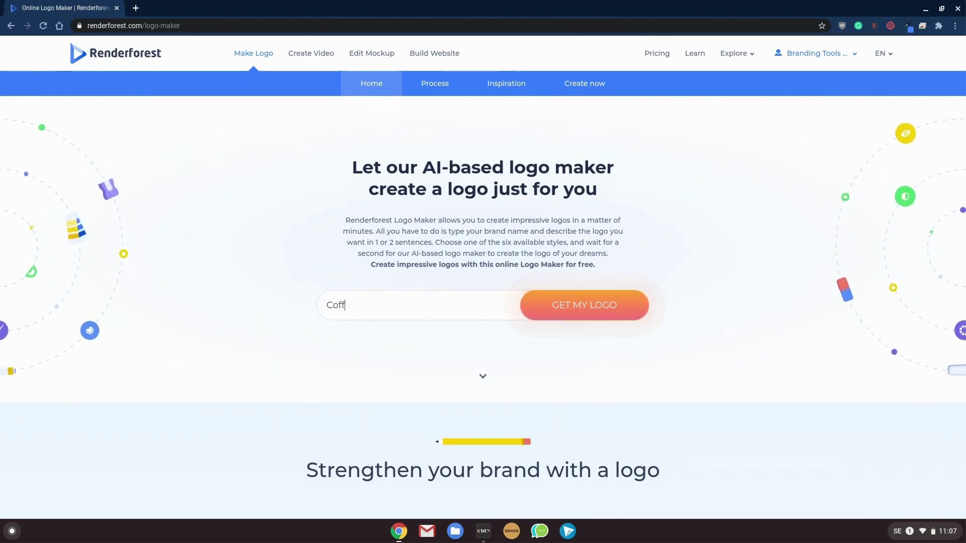
{"action": "type", "text": "ee "}
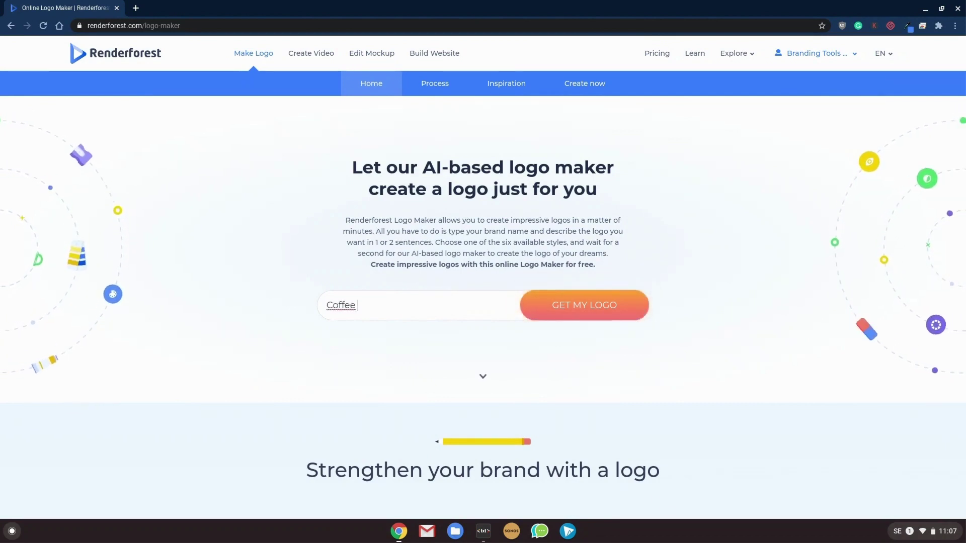
{"action": "type", "text": "Creatives"}
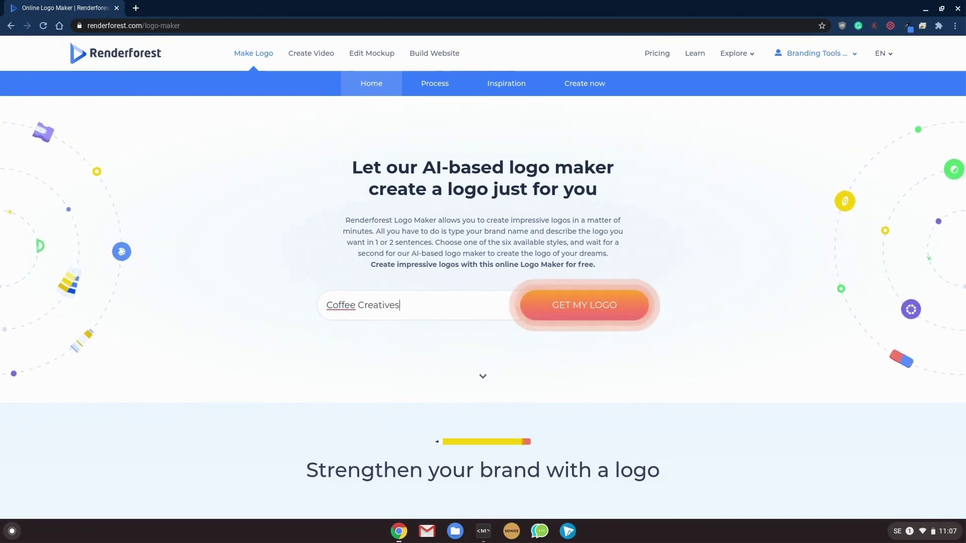
{"action": "left_click", "coordinate": [603, 308]}
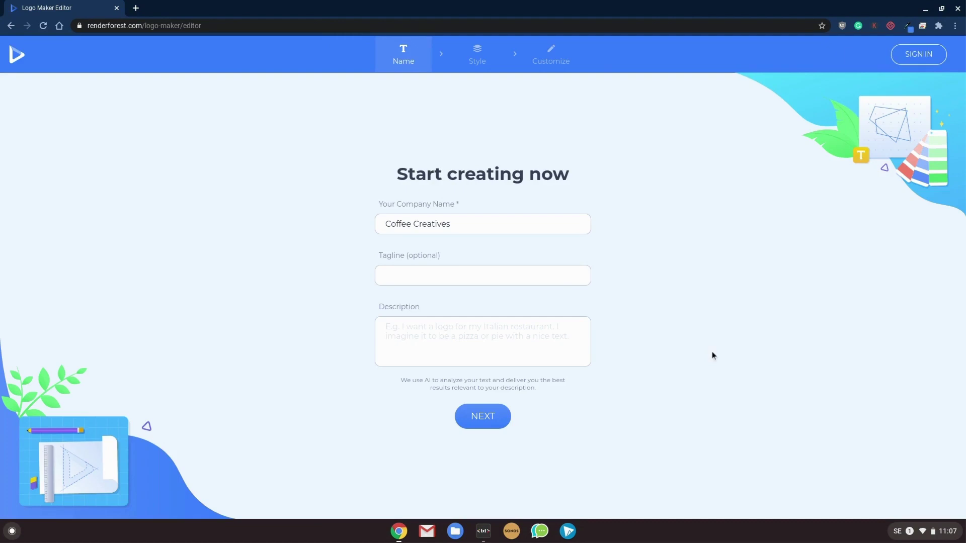
- Fill in the tagline 'Making creative work with the power of coffee' and description 'coffee creative design'
{"action": "left_click", "coordinate": [504, 283]}
{"action": "type", "text": "Making creative work w"}
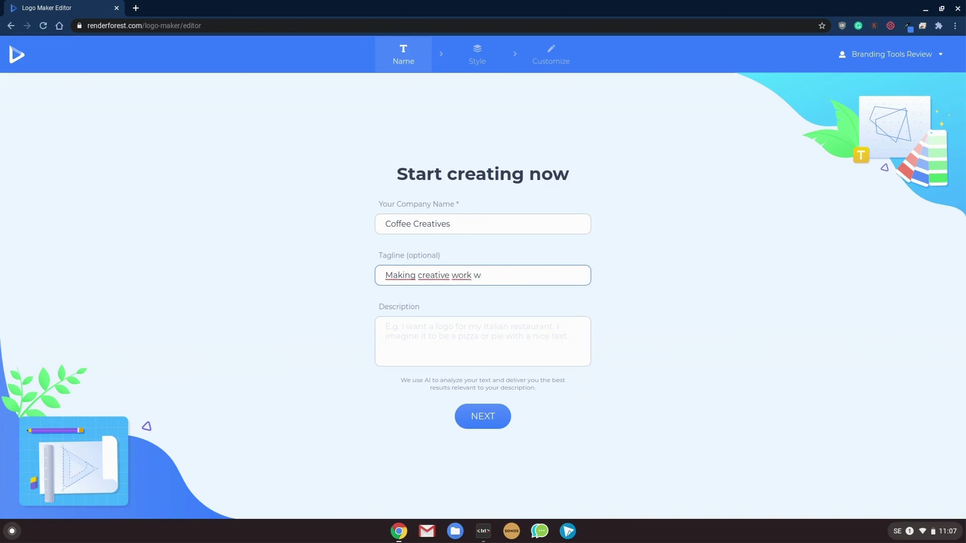
{"action": "type", "text": "ith th"}
{"action": "type", "text": "e power of coffee"}
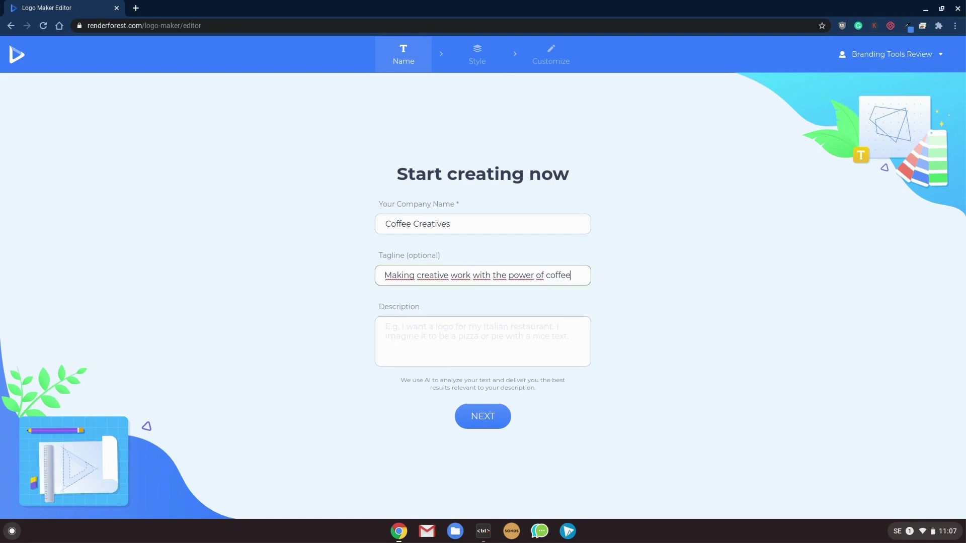
{"action": "left_click", "coordinate": [452, 362]}
{"action": "type", "text": "coffee creative design"}
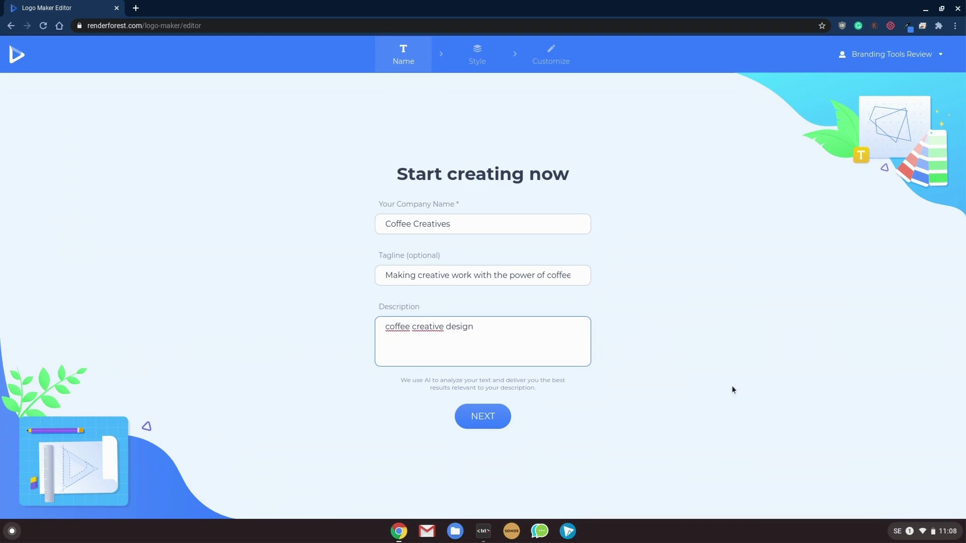
- Submit the name, tagline and description to generate logo designs
{"action": "left_click", "coordinate": [485, 417]}
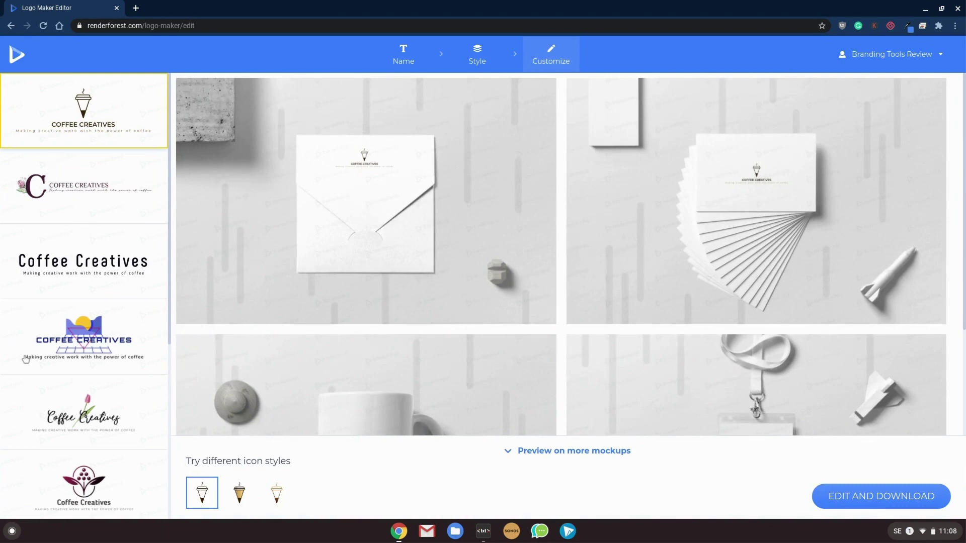
{"action": "scroll", "coordinate": [127, 234], "scroll_direction": "down", "scroll_amount": 1}
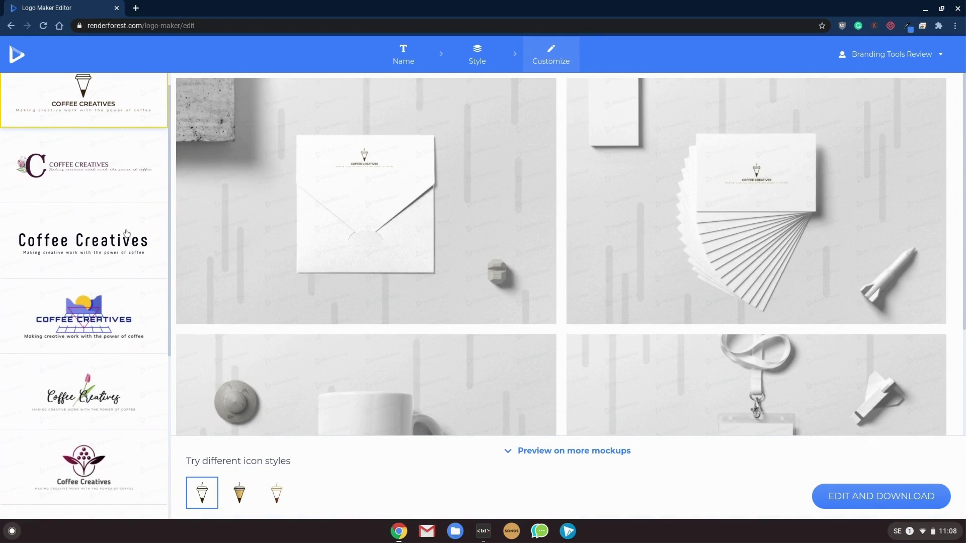
{"action": "scroll", "coordinate": [121, 240], "scroll_direction": "down", "scroll_amount": 1}
{"action": "scroll", "coordinate": [115, 247], "scroll_direction": "down", "scroll_amount": 1}
{"action": "scroll", "coordinate": [111, 254], "scroll_direction": "down", "scroll_amount": 1}
{"action": "scroll", "coordinate": [110, 254], "scroll_direction": "down", "scroll_amount": 1}
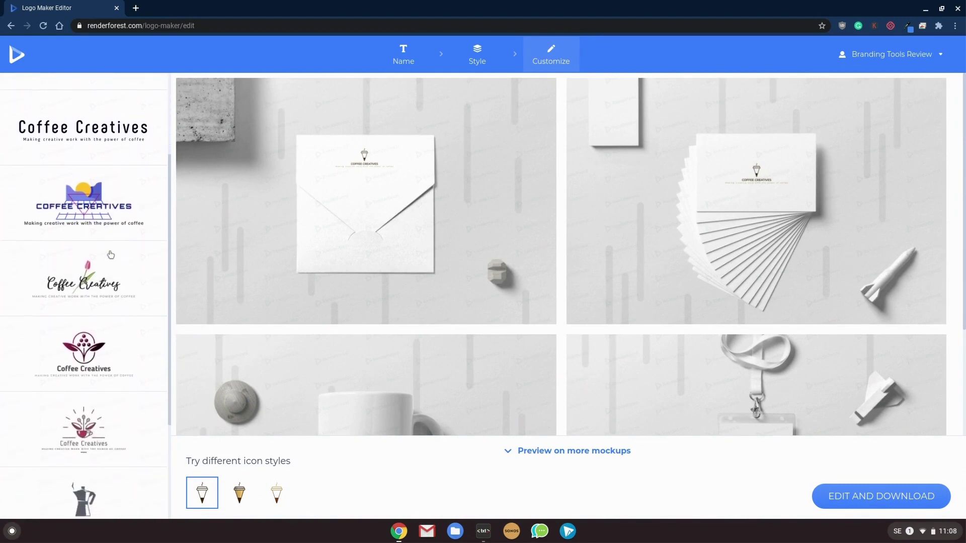
{"action": "scroll", "coordinate": [111, 253], "scroll_direction": "down", "scroll_amount": 1}
{"action": "scroll", "coordinate": [113, 252], "scroll_direction": "down", "scroll_amount": 1}
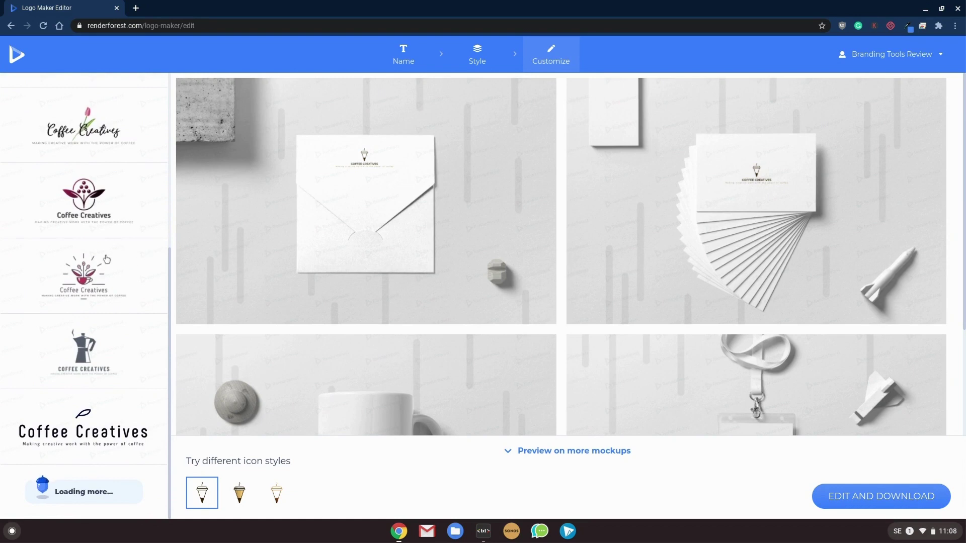
{"action": "scroll", "coordinate": [109, 263], "scroll_direction": "down", "scroll_amount": 2}
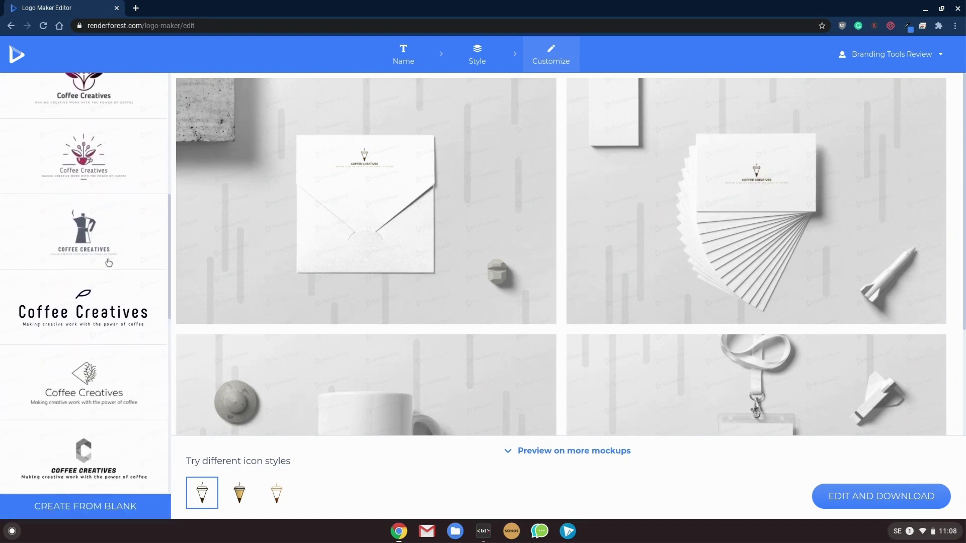
{"action": "scroll", "coordinate": [109, 262], "scroll_direction": "down", "scroll_amount": 2}
{"action": "scroll", "coordinate": [109, 262], "scroll_direction": "down", "scroll_amount": 1}
{"action": "scroll", "coordinate": [109, 261], "scroll_direction": "down", "scroll_amount": 1}
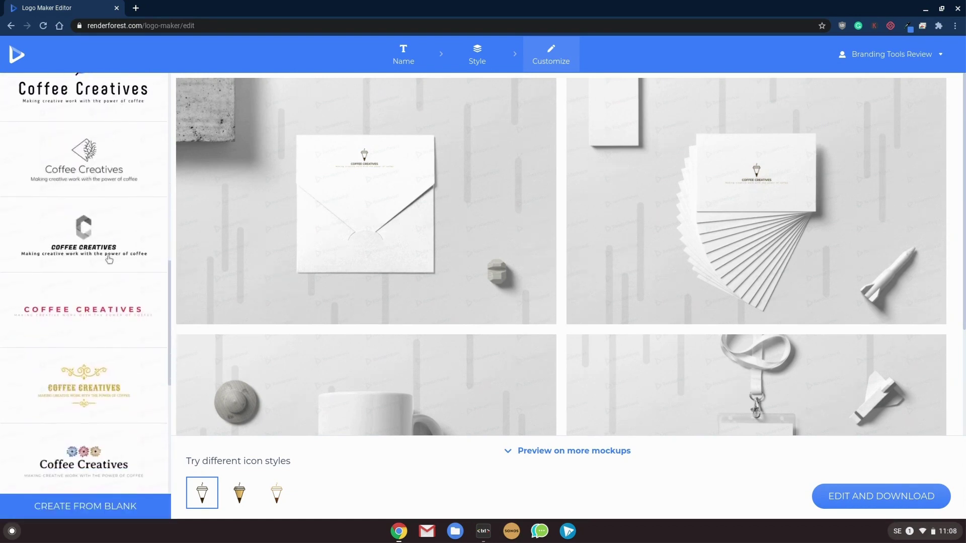
{"action": "scroll", "coordinate": [109, 260], "scroll_direction": "down", "scroll_amount": 2}
{"action": "scroll", "coordinate": [109, 259], "scroll_direction": "down", "scroll_amount": 1}
{"action": "scroll", "coordinate": [109, 259], "scroll_direction": "down", "scroll_amount": 1}
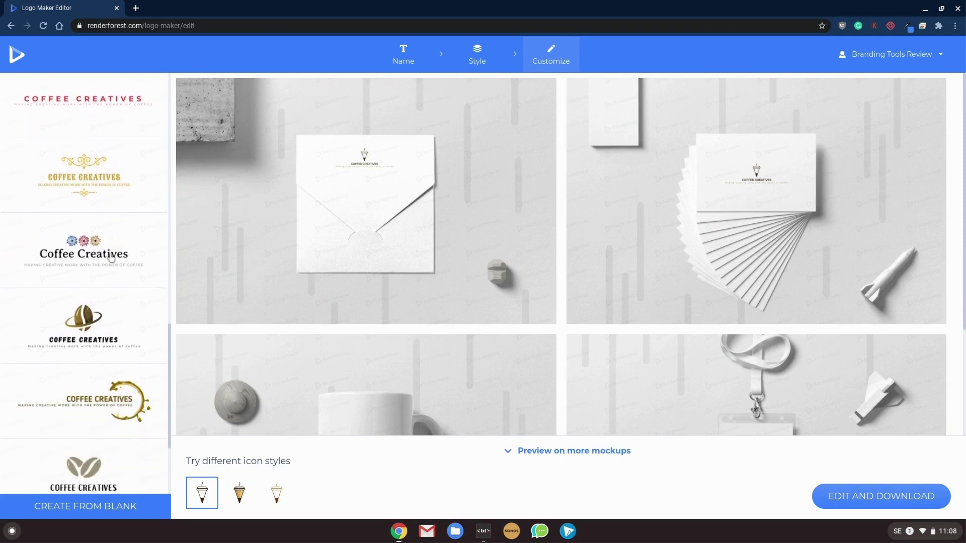
{"action": "scroll", "coordinate": [110, 258], "scroll_direction": "down", "scroll_amount": 1}
{"action": "scroll", "coordinate": [111, 258], "scroll_direction": "down", "scroll_amount": 1}
{"action": "scroll", "coordinate": [109, 257], "scroll_direction": "down", "scroll_amount": 1}
{"action": "scroll", "coordinate": [109, 255], "scroll_direction": "down", "scroll_amount": 1}
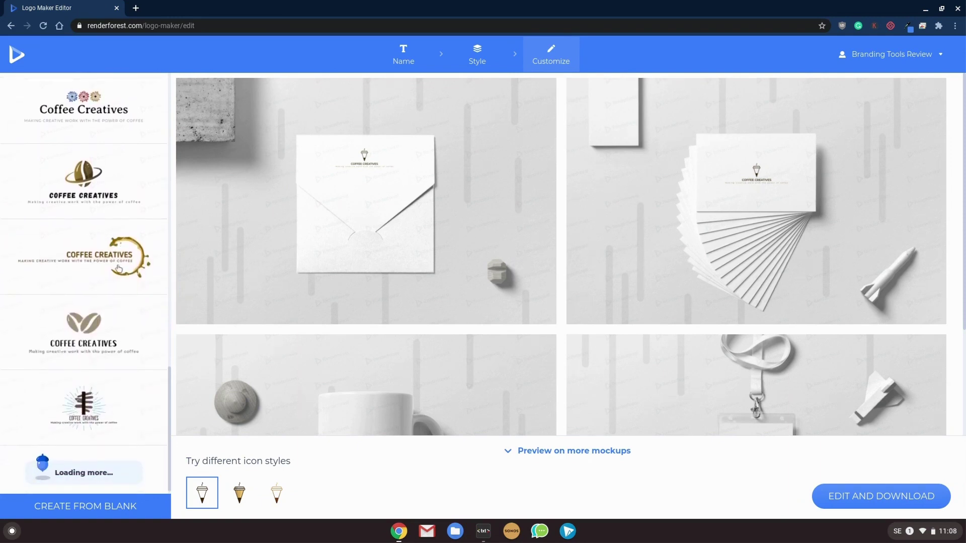
- Pick the coffee-stain ring design and view enlarged mockups, loading additional previews
{"action": "left_click", "coordinate": [140, 252]}
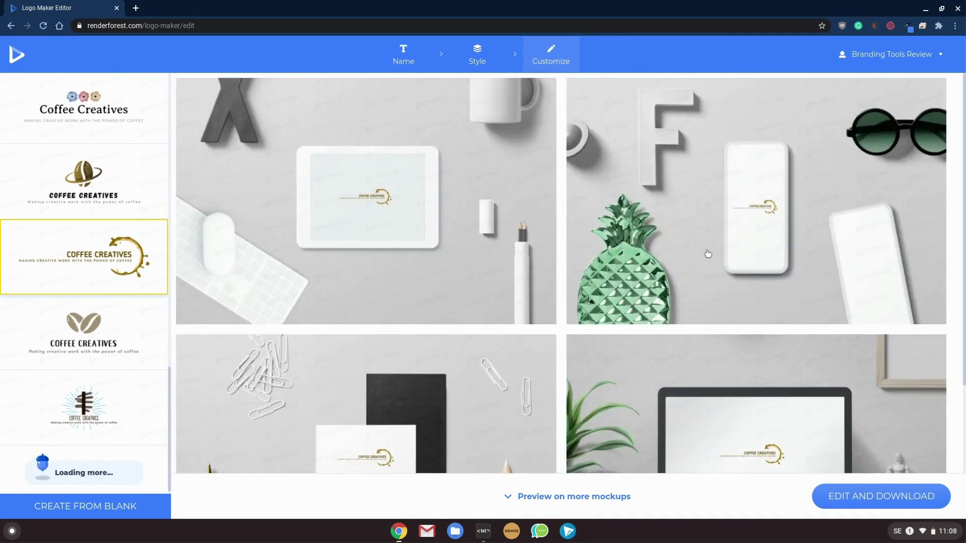
{"action": "left_click", "coordinate": [359, 213]}
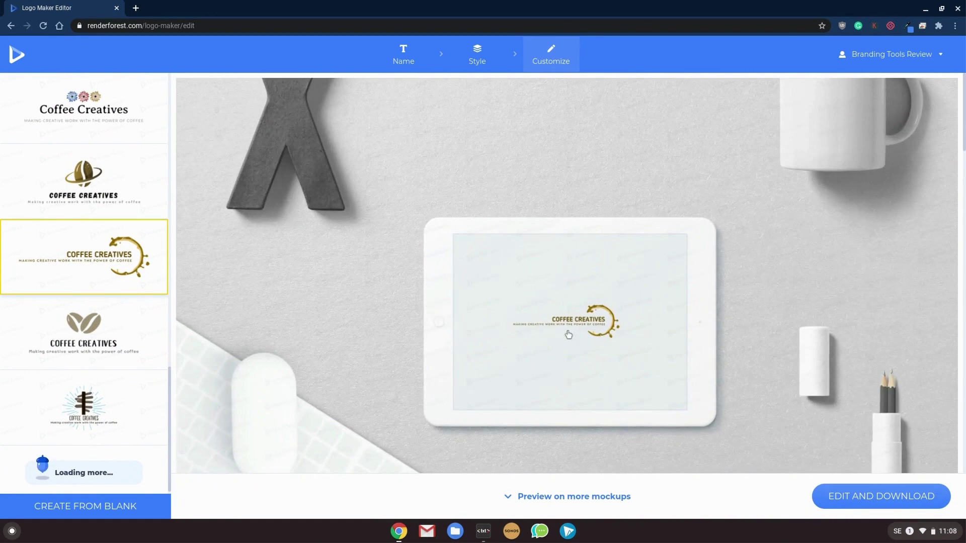
{"action": "scroll", "coordinate": [569, 334], "scroll_direction": "down", "scroll_amount": 5}
{"action": "scroll", "coordinate": [569, 334], "scroll_direction": "down", "scroll_amount": 5}
{"action": "scroll", "coordinate": [570, 334], "scroll_direction": "down", "scroll_amount": 5}
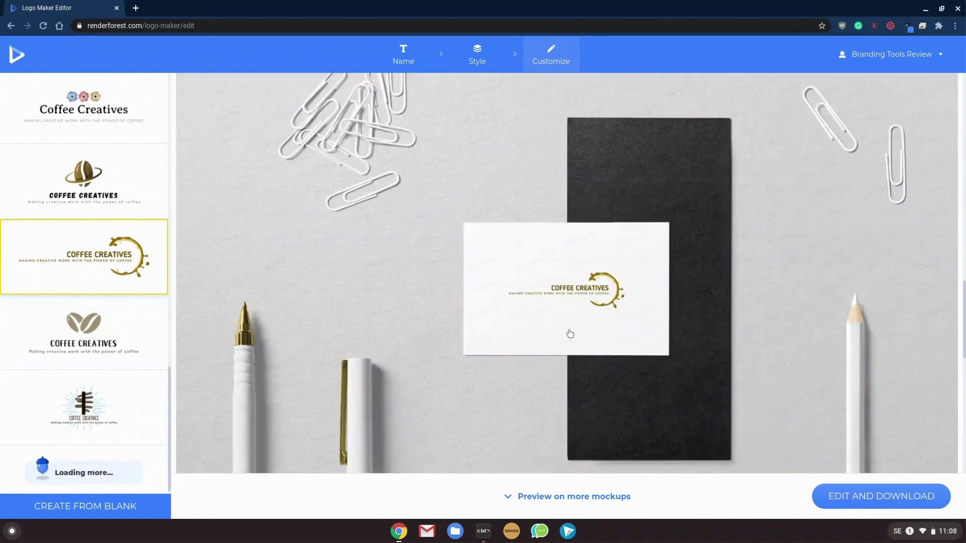
{"action": "scroll", "coordinate": [569, 334], "scroll_direction": "down", "scroll_amount": 5}
{"action": "scroll", "coordinate": [570, 333], "scroll_direction": "down", "scroll_amount": 3}
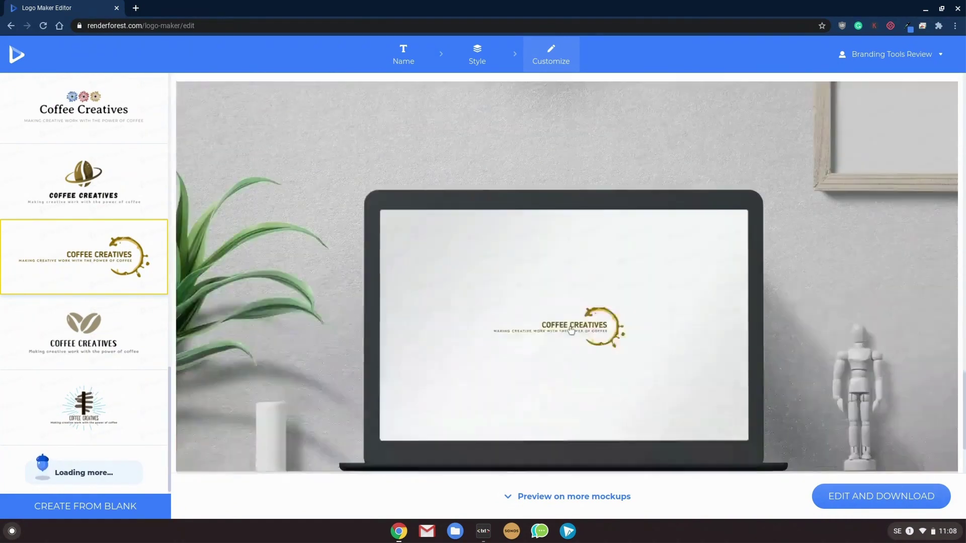
{"action": "scroll", "coordinate": [574, 326], "scroll_direction": "down", "scroll_amount": 2}
{"action": "scroll", "coordinate": [574, 347], "scroll_direction": "up", "scroll_amount": 2}
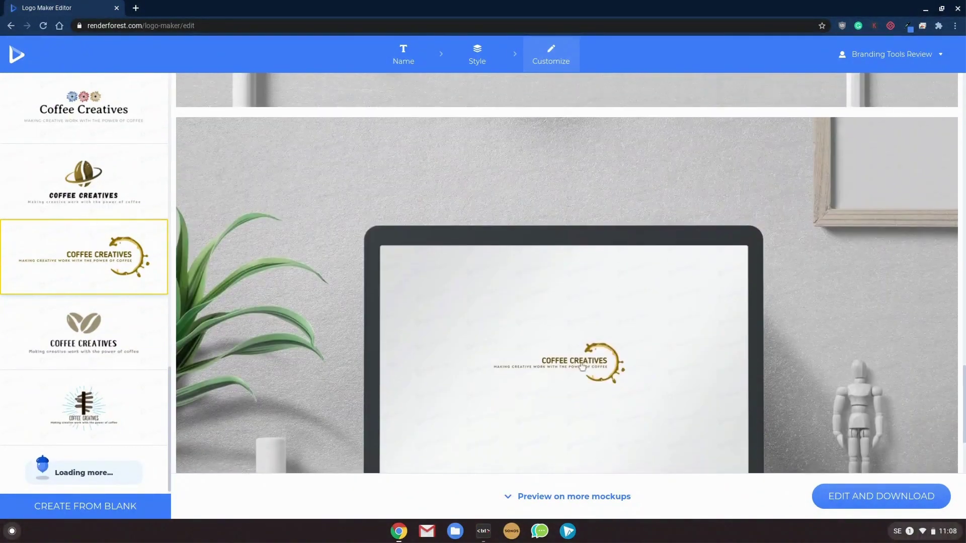
{"action": "left_click", "coordinate": [581, 497]}
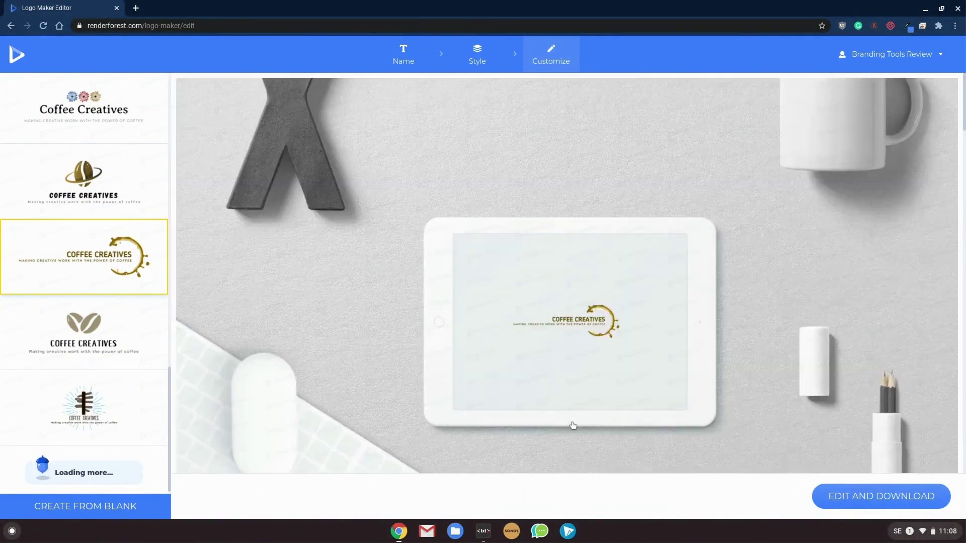
{"action": "scroll", "coordinate": [571, 425], "scroll_direction": "down", "scroll_amount": 3}
{"action": "scroll", "coordinate": [577, 414], "scroll_direction": "down", "scroll_amount": 5}
{"action": "scroll", "coordinate": [577, 414], "scroll_direction": "down", "scroll_amount": 5}
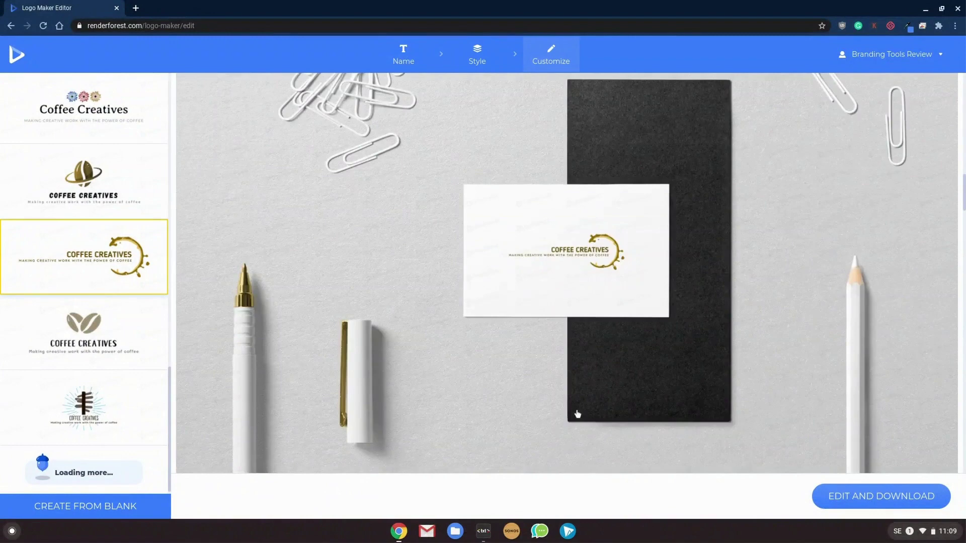
{"action": "scroll", "coordinate": [578, 414], "scroll_direction": "down", "scroll_amount": 2}
{"action": "scroll", "coordinate": [576, 414], "scroll_direction": "down", "scroll_amount": 5}
{"action": "scroll", "coordinate": [577, 415], "scroll_direction": "down", "scroll_amount": 5}
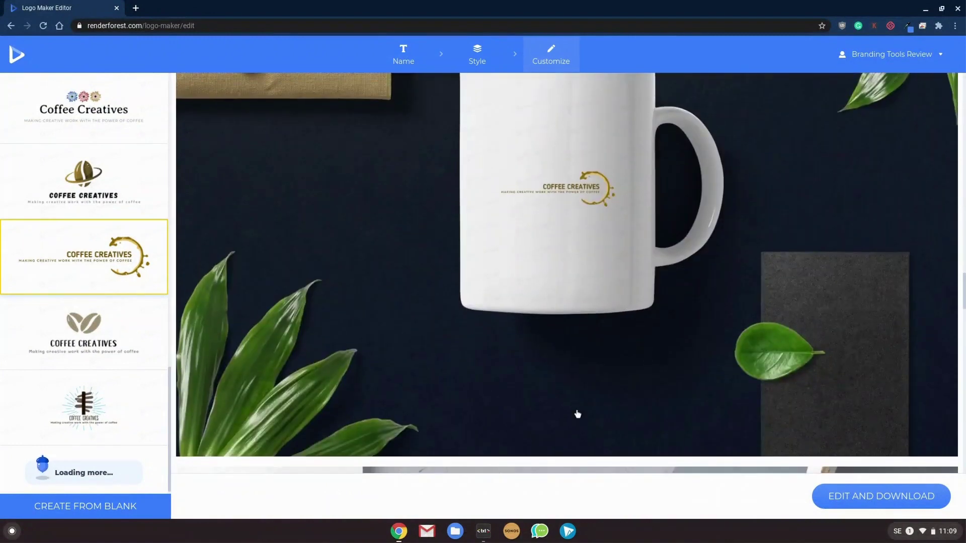
{"action": "scroll", "coordinate": [578, 414], "scroll_direction": "up", "scroll_amount": 1}
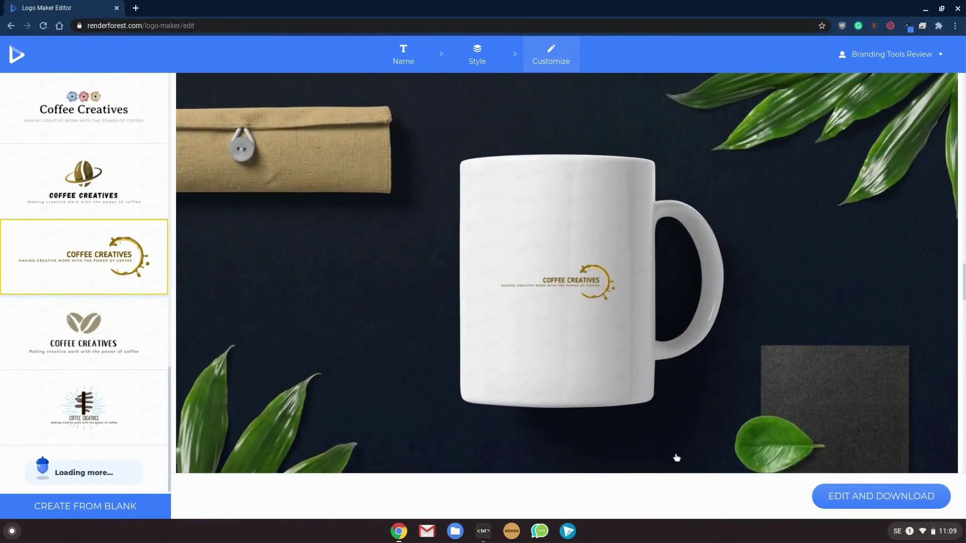
- Open the coffee-ring logo in the editor and bring up the tagline's text settings
{"action": "left_click", "coordinate": [841, 498]}
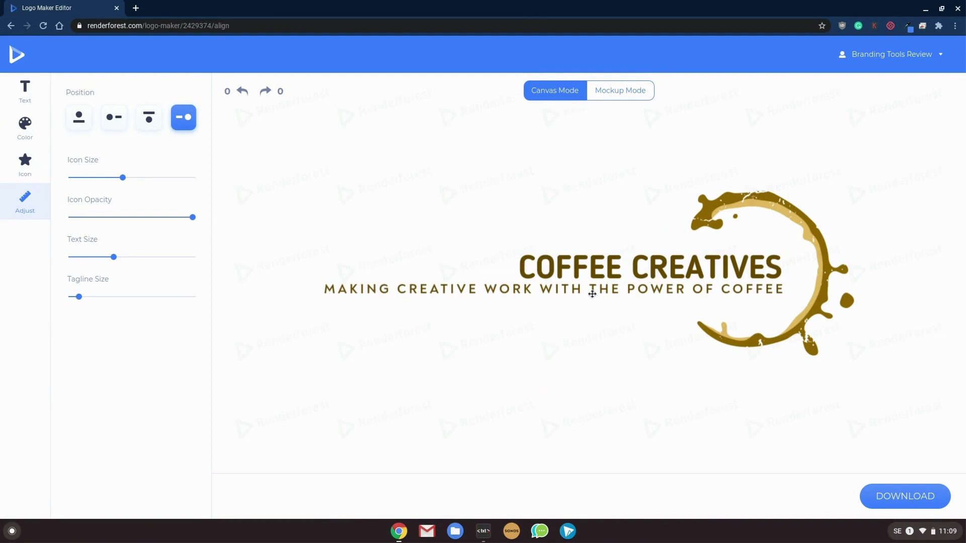
{"action": "left_click", "coordinate": [469, 292]}
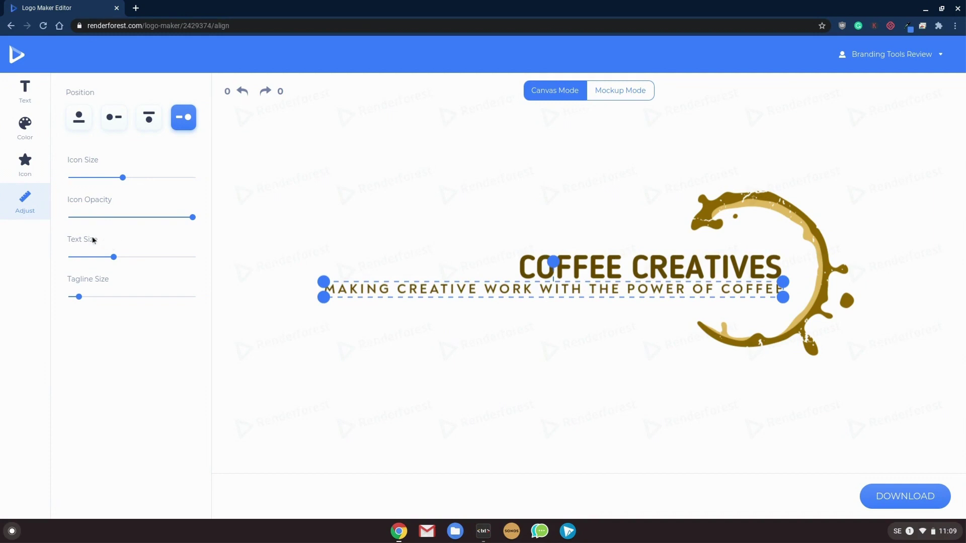
{"action": "left_click", "coordinate": [25, 93]}
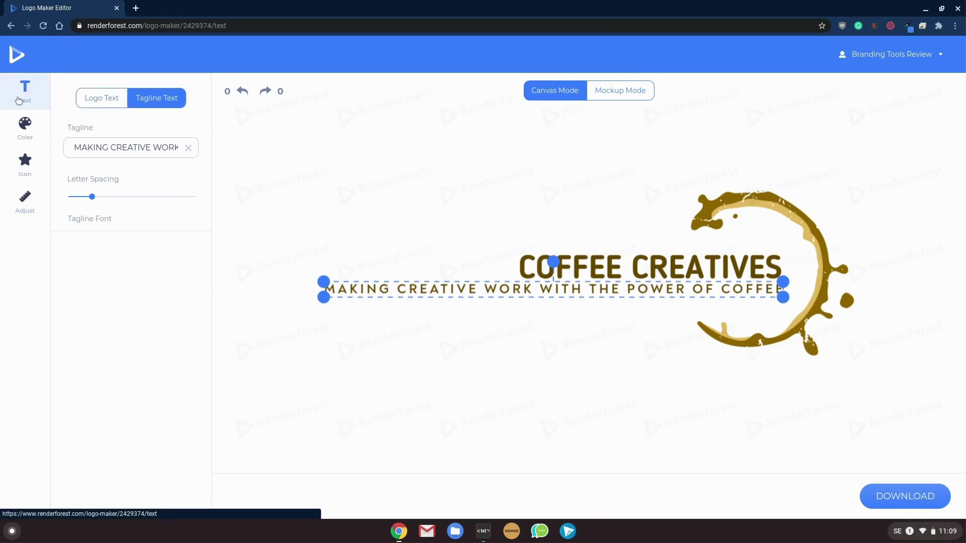
- Shorten the tagline text to 'MAKING CREATIVE WORK HAPPEN'
{"action": "left_click", "coordinate": [145, 145]}
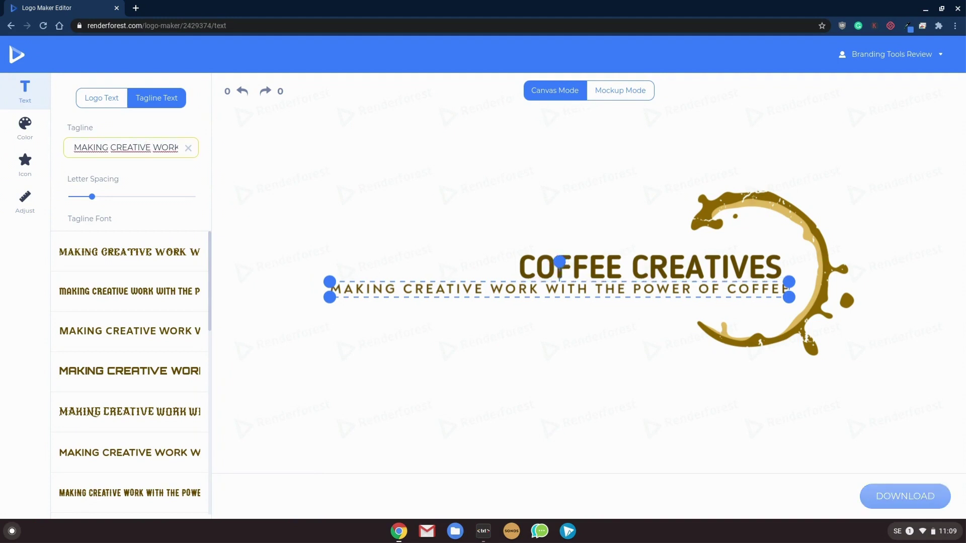
{"action": "left_click_drag", "start_coordinate": [164, 145], "coordinate": [181, 149]}
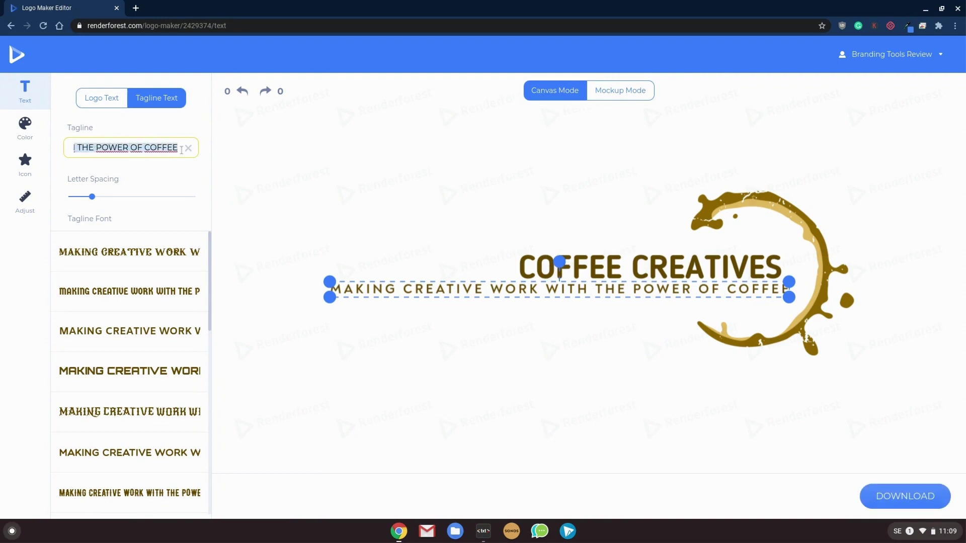
{"action": "left_click", "coordinate": [146, 147]}
{"action": "left_click_drag", "start_coordinate": [97, 147], "coordinate": [190, 156]}
{"action": "key", "text": "BackSpace"}
{"action": "key", "text": "BackSpace"}
{"action": "key", "text": "BackSpace"}
{"action": "key", "text": "BackSpace"}
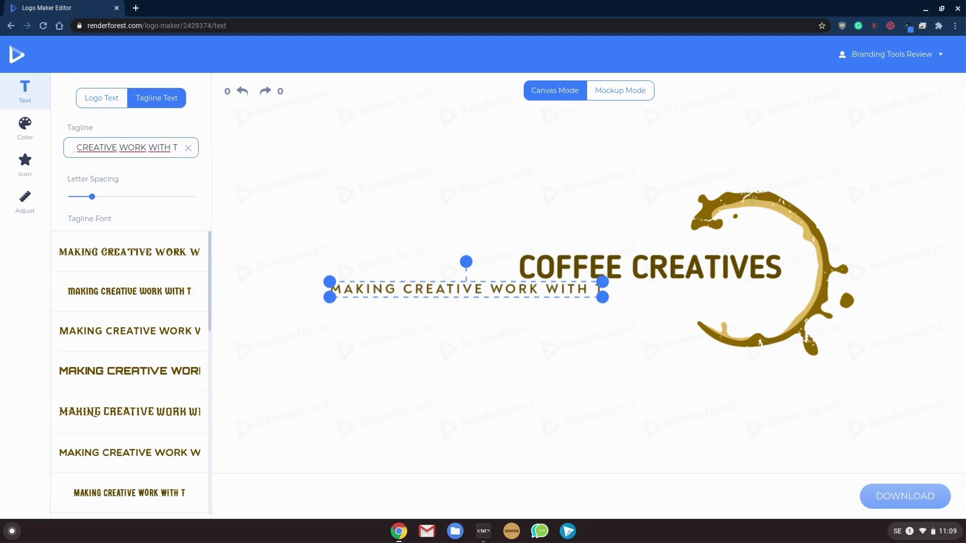
{"action": "key", "text": "BackSpace"}
{"action": "key", "text": "BackSpace"}
{"action": "key", "text": "BackSpace"}
{"action": "key", "text": "BackSpace"}
{"action": "key", "text": "BackSpace"}
{"action": "key", "text": "BackSpace"}
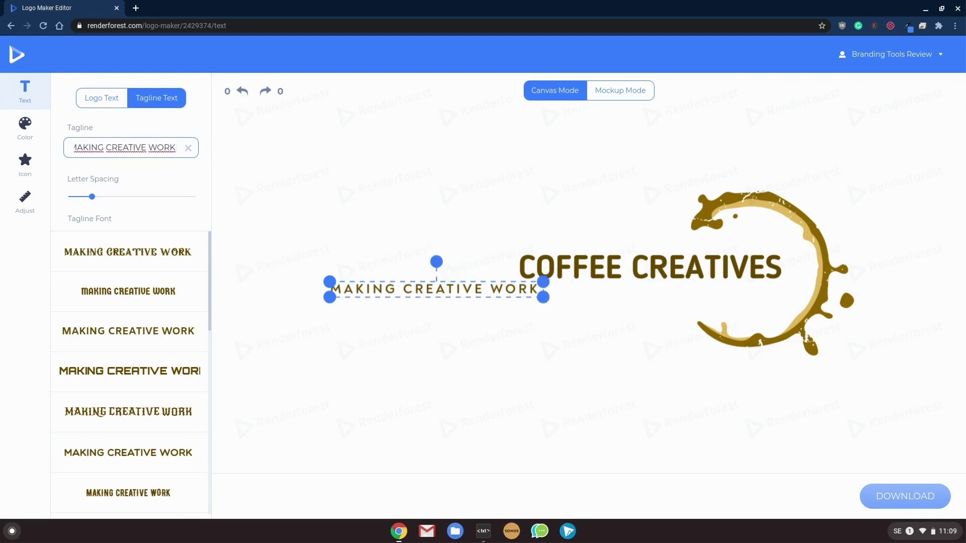
{"action": "type", "text": "happ"}
{"action": "key", "text": "BackSpace"}
{"action": "key", "text": "BackSpace"}
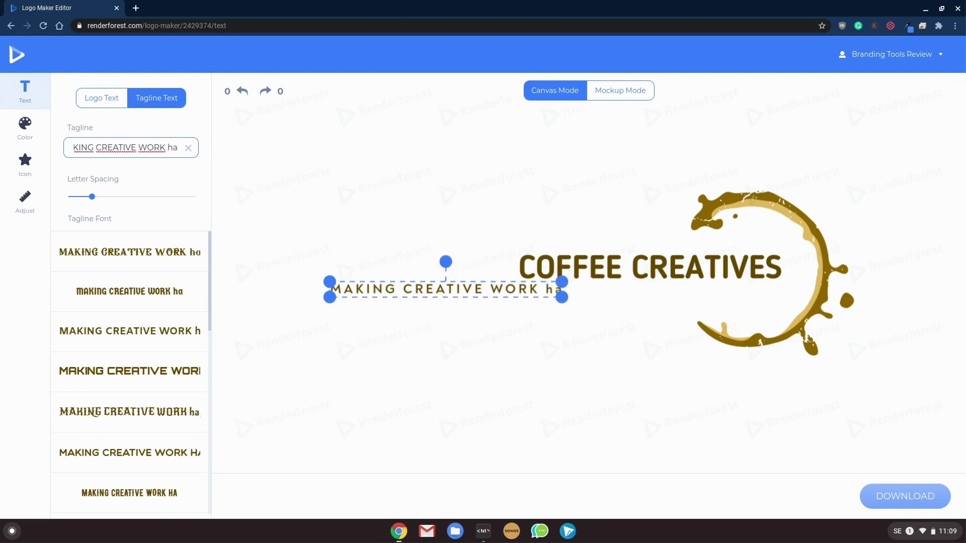
{"action": "key", "text": "BackSpace"}
{"action": "key", "text": "BackSpace"}
{"action": "type", "text": "HAPPEN"}
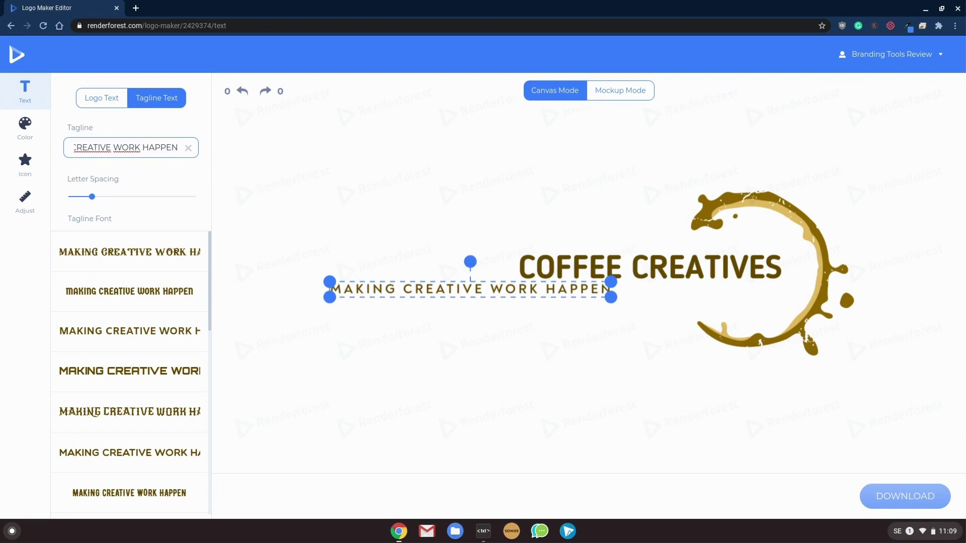
{"action": "left_click", "coordinate": [399, 340]}
- Move the tagline on the canvas beneath COFFEE CREATIVES
{"action": "left_click", "coordinate": [422, 288]}
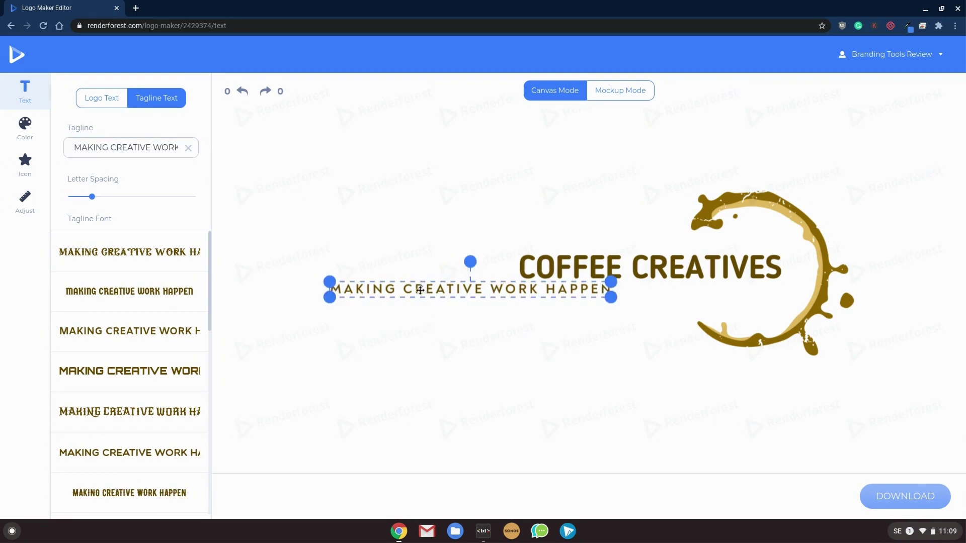
{"action": "left_click_drag", "start_coordinate": [421, 289], "coordinate": [594, 294]}
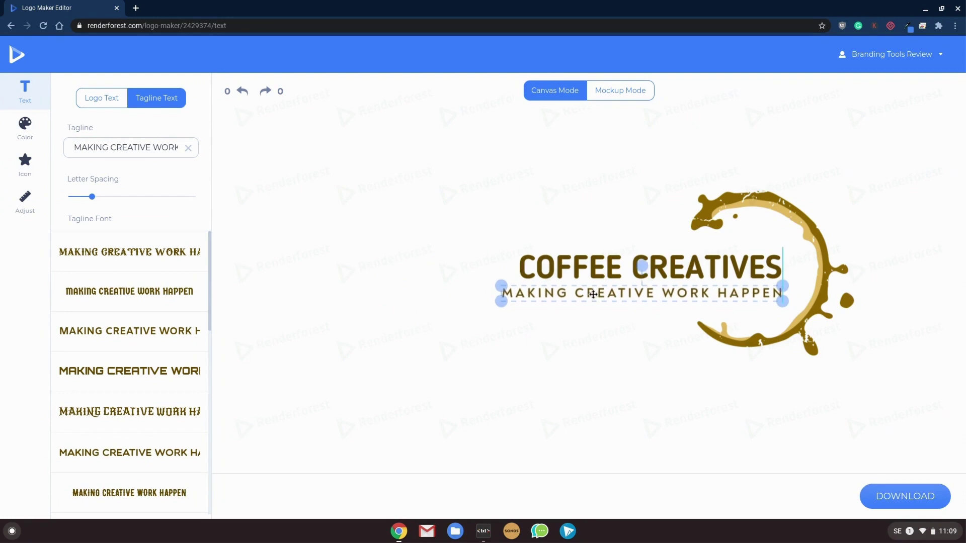
{"action": "left_click", "coordinate": [559, 376]}
- Try several fonts, give COFFEE CREATIVES a bold, wider one, and nudge it left
{"action": "left_click", "coordinate": [595, 261]}
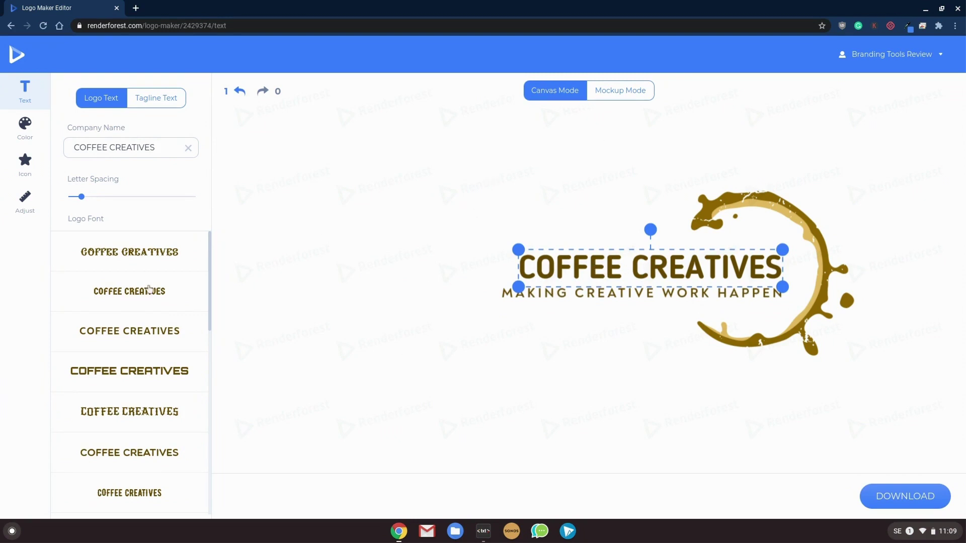
{"action": "scroll", "coordinate": [149, 290], "scroll_direction": "down", "scroll_amount": 1}
{"action": "scroll", "coordinate": [154, 302], "scroll_direction": "down", "scroll_amount": 1}
{"action": "scroll", "coordinate": [168, 332], "scroll_direction": "down", "scroll_amount": 1}
{"action": "scroll", "coordinate": [171, 338], "scroll_direction": "down", "scroll_amount": 2}
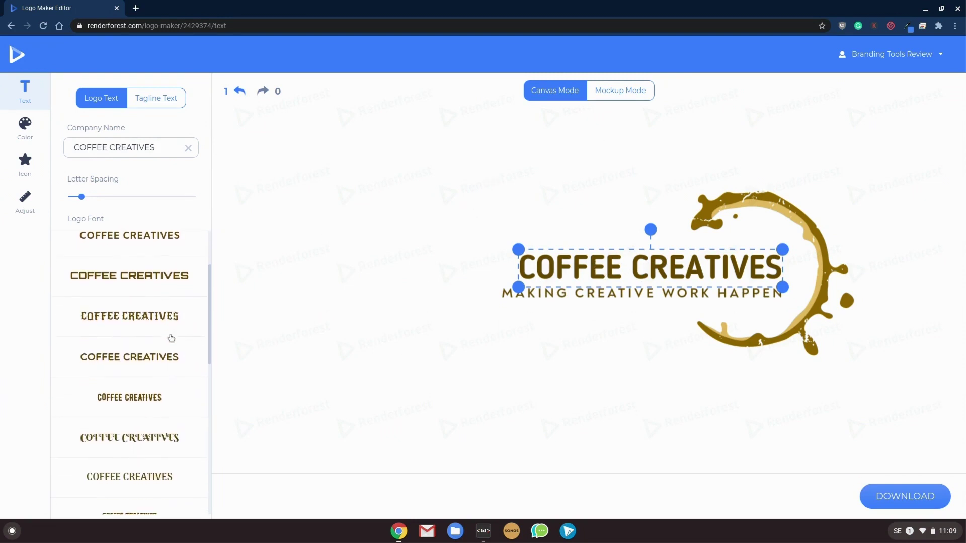
{"action": "scroll", "coordinate": [171, 340], "scroll_direction": "down", "scroll_amount": 1}
{"action": "scroll", "coordinate": [171, 346], "scroll_direction": "down", "scroll_amount": 2}
{"action": "scroll", "coordinate": [168, 362], "scroll_direction": "down", "scroll_amount": 2}
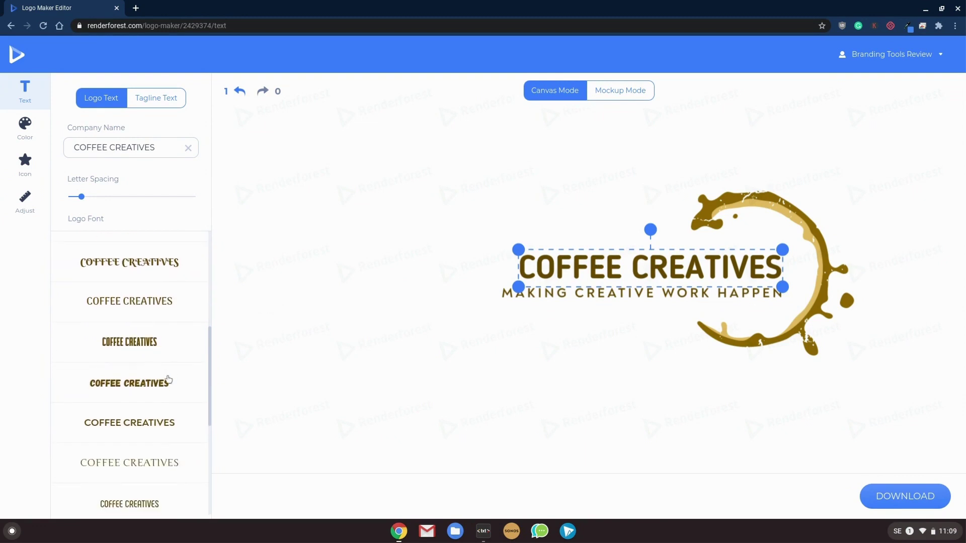
{"action": "scroll", "coordinate": [157, 348], "scroll_direction": "up", "scroll_amount": 1}
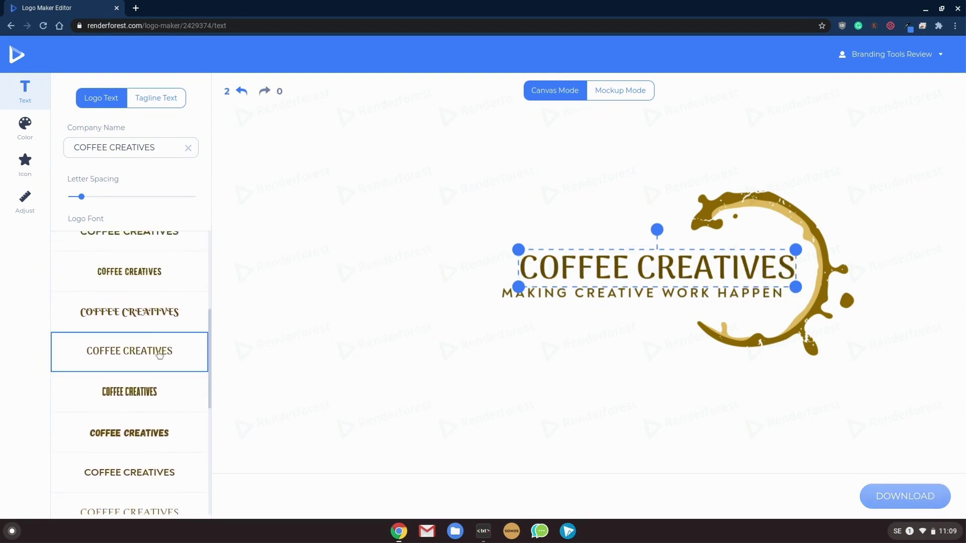
{"action": "scroll", "coordinate": [160, 360], "scroll_direction": "up", "scroll_amount": 1}
{"action": "left_click", "coordinate": [147, 284]}
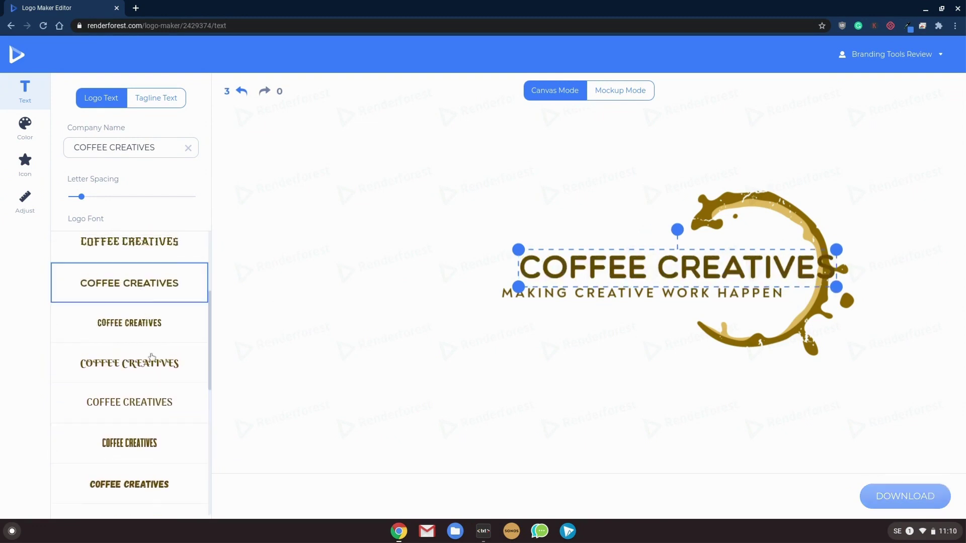
{"action": "scroll", "coordinate": [146, 358], "scroll_direction": "up", "scroll_amount": 1}
{"action": "left_click", "coordinate": [132, 295]}
{"action": "left_click", "coordinate": [139, 276]}
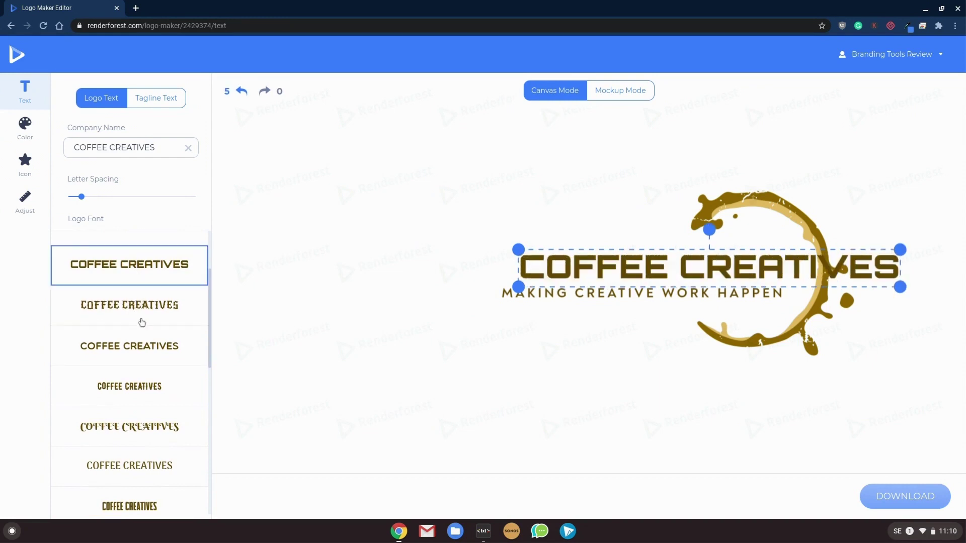
{"action": "scroll", "coordinate": [142, 323], "scroll_direction": "up", "scroll_amount": 1}
{"action": "left_click", "coordinate": [154, 323]}
{"action": "scroll", "coordinate": [154, 323], "scroll_direction": "up", "scroll_amount": 1}
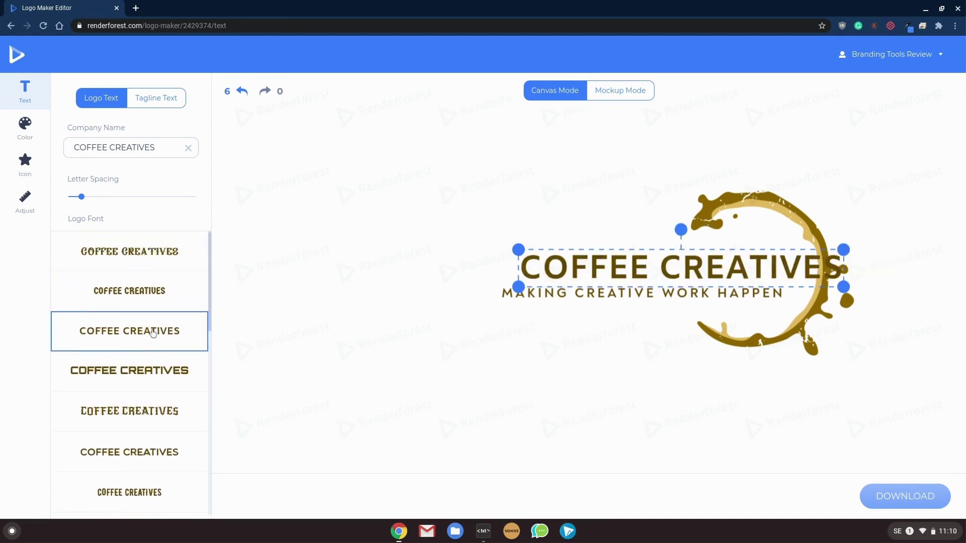
{"action": "scroll", "coordinate": [151, 332], "scroll_direction": "down", "scroll_amount": 2}
{"action": "scroll", "coordinate": [150, 336], "scroll_direction": "down", "scroll_amount": 3}
{"action": "scroll", "coordinate": [151, 335], "scroll_direction": "down", "scroll_amount": 2}
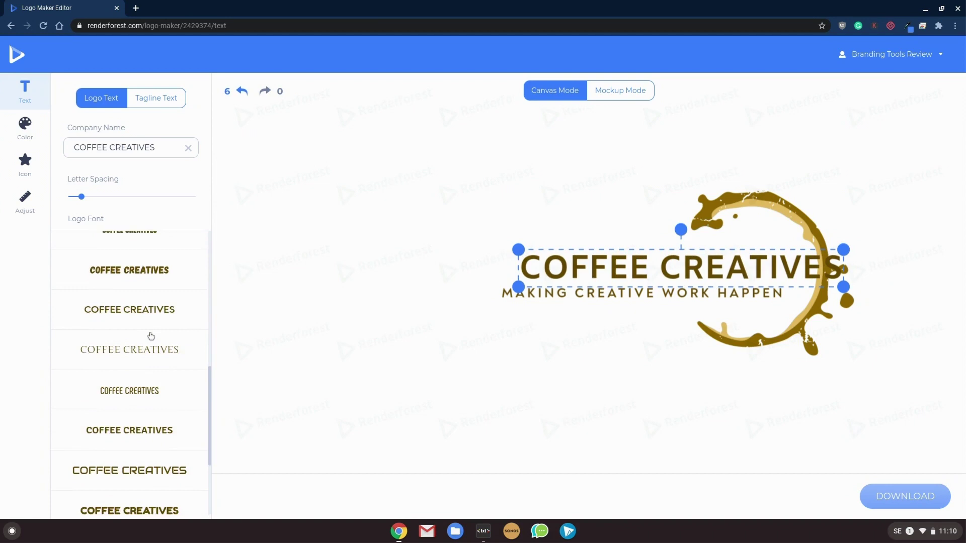
{"action": "scroll", "coordinate": [151, 336], "scroll_direction": "down", "scroll_amount": 2}
{"action": "scroll", "coordinate": [152, 338], "scroll_direction": "down", "scroll_amount": 2}
{"action": "scroll", "coordinate": [152, 339], "scroll_direction": "down", "scroll_amount": 2}
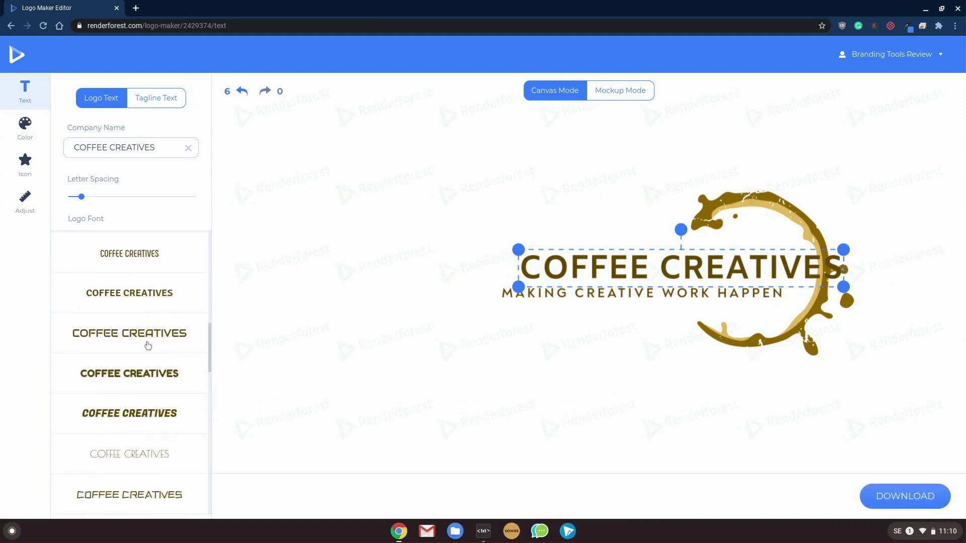
{"action": "scroll", "coordinate": [149, 472], "scroll_direction": "down", "scroll_amount": 2}
{"action": "scroll", "coordinate": [149, 474], "scroll_direction": "down", "scroll_amount": 2}
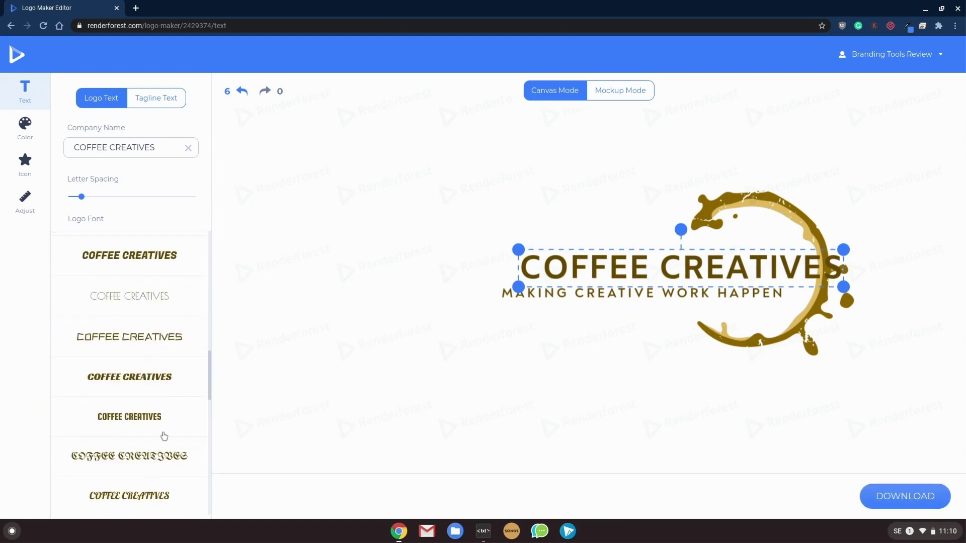
{"action": "left_click", "coordinate": [145, 378]}
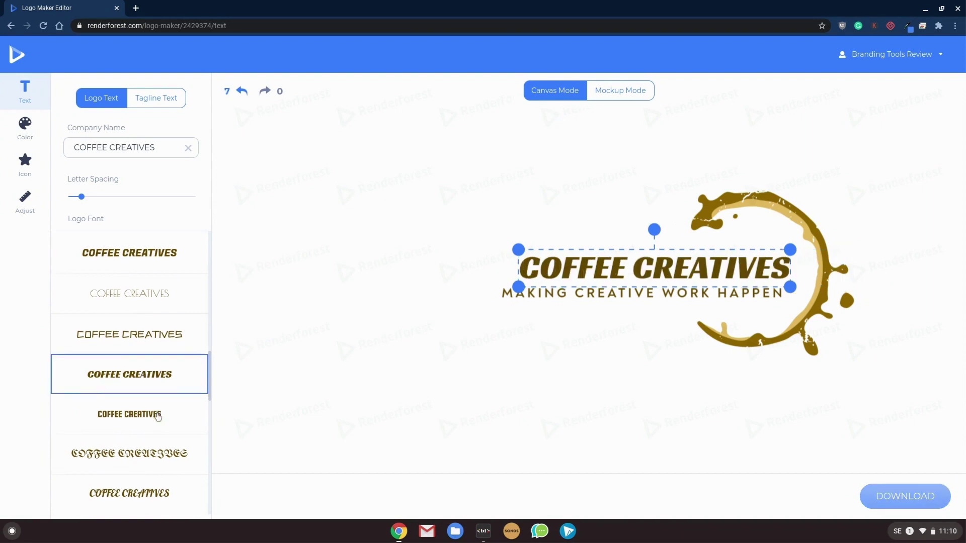
{"action": "scroll", "coordinate": [160, 419], "scroll_direction": "down", "scroll_amount": 5}
{"action": "scroll", "coordinate": [161, 418], "scroll_direction": "down", "scroll_amount": 3}
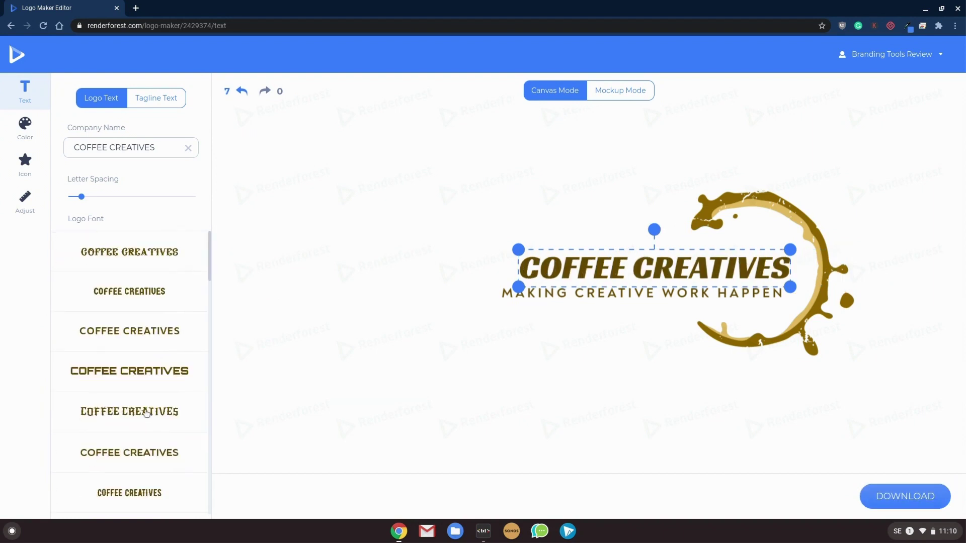
{"action": "left_click", "coordinate": [149, 337]}
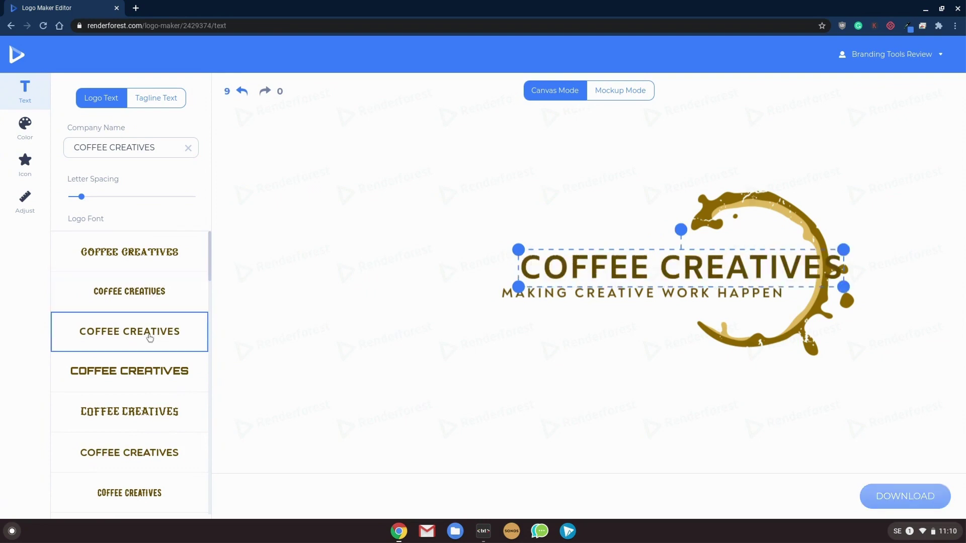
{"action": "scroll", "coordinate": [93, 427], "scroll_direction": "down", "scroll_amount": 5}
{"action": "scroll", "coordinate": [114, 423], "scroll_direction": "down", "scroll_amount": 3}
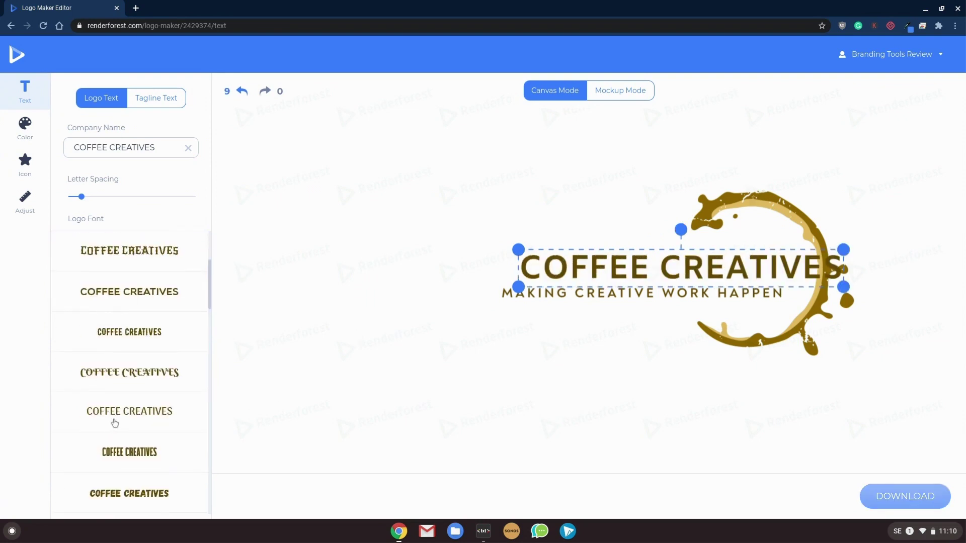
{"action": "scroll", "coordinate": [129, 413], "scroll_direction": "down", "scroll_amount": 1}
{"action": "scroll", "coordinate": [128, 414], "scroll_direction": "down", "scroll_amount": 1}
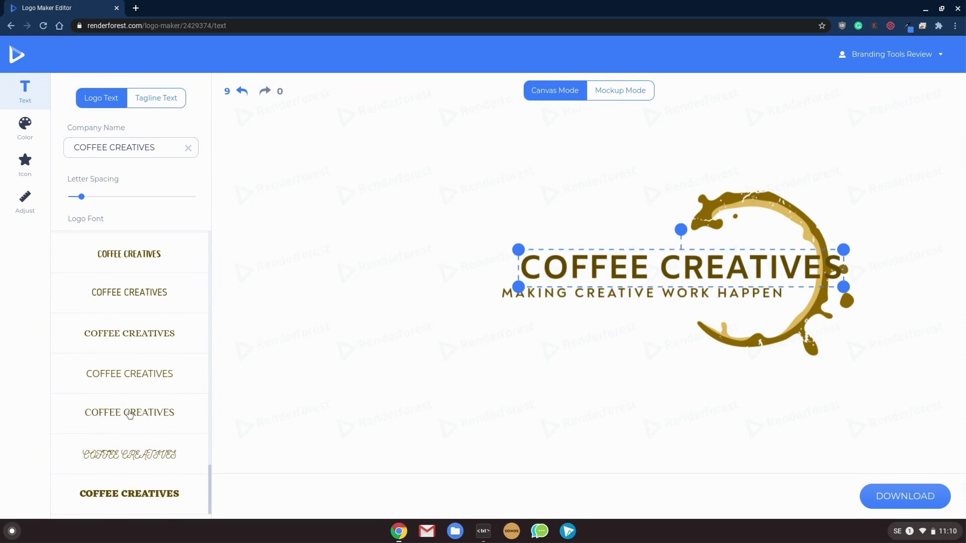
{"action": "scroll", "coordinate": [155, 374], "scroll_direction": "down", "scroll_amount": 2}
{"action": "scroll", "coordinate": [157, 379], "scroll_direction": "down", "scroll_amount": 2}
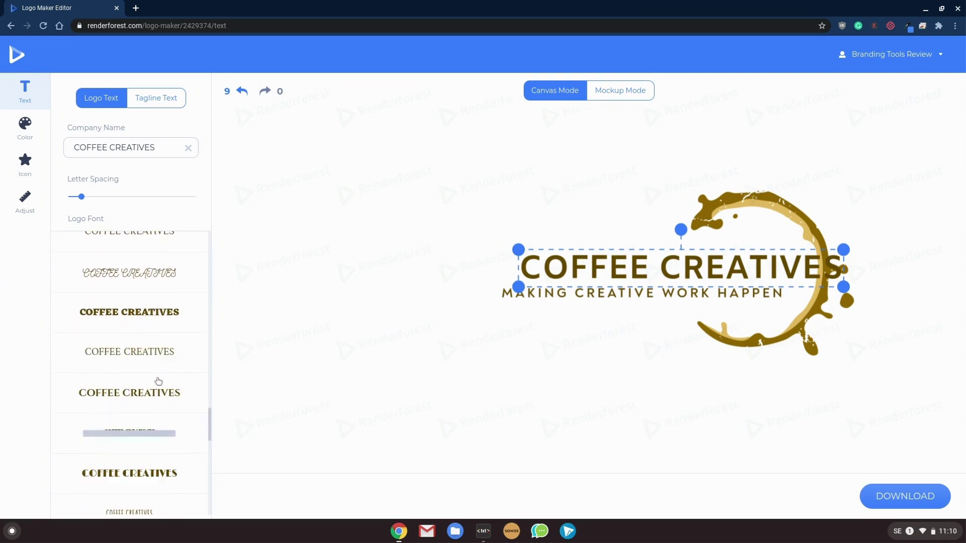
{"action": "scroll", "coordinate": [139, 329], "scroll_direction": "down", "scroll_amount": 1}
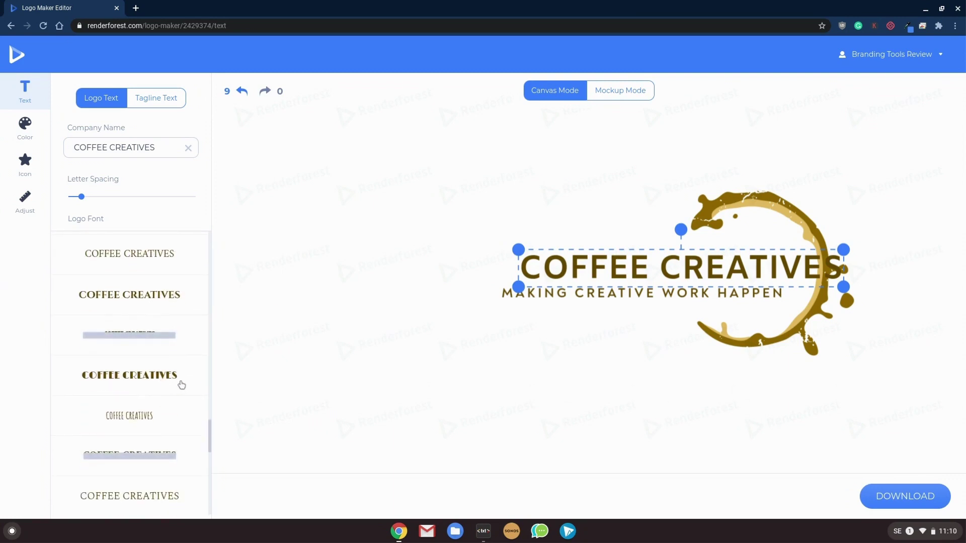
{"action": "scroll", "coordinate": [179, 383], "scroll_direction": "down", "scroll_amount": 2}
{"action": "scroll", "coordinate": [180, 379], "scroll_direction": "down", "scroll_amount": 1}
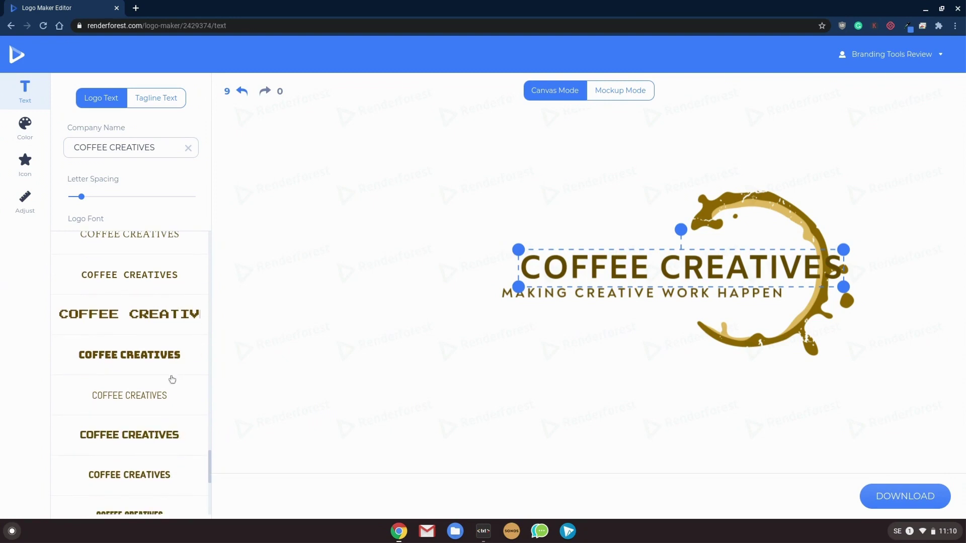
{"action": "scroll", "coordinate": [164, 375], "scroll_direction": "down", "scroll_amount": 1}
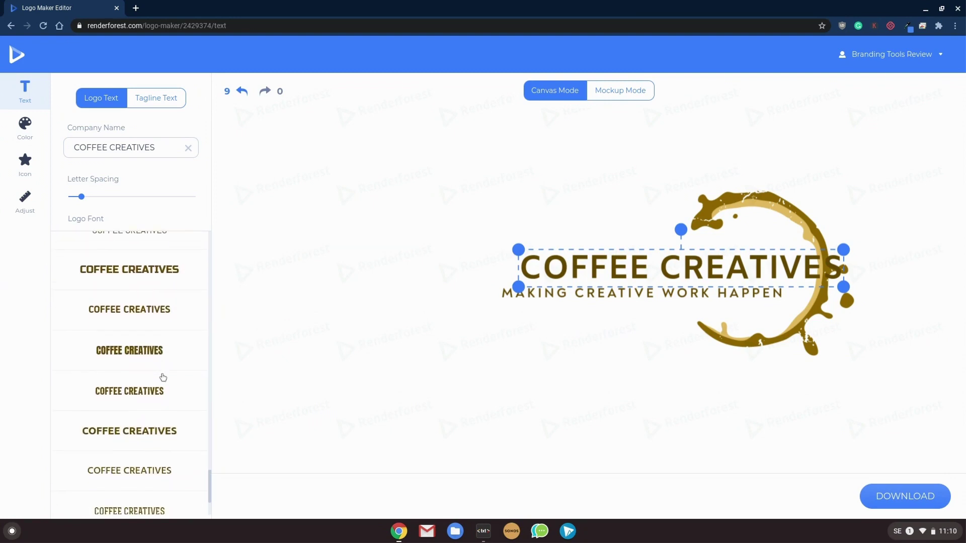
{"action": "scroll", "coordinate": [162, 376], "scroll_direction": "up", "scroll_amount": 1}
{"action": "left_click", "coordinate": [149, 295]}
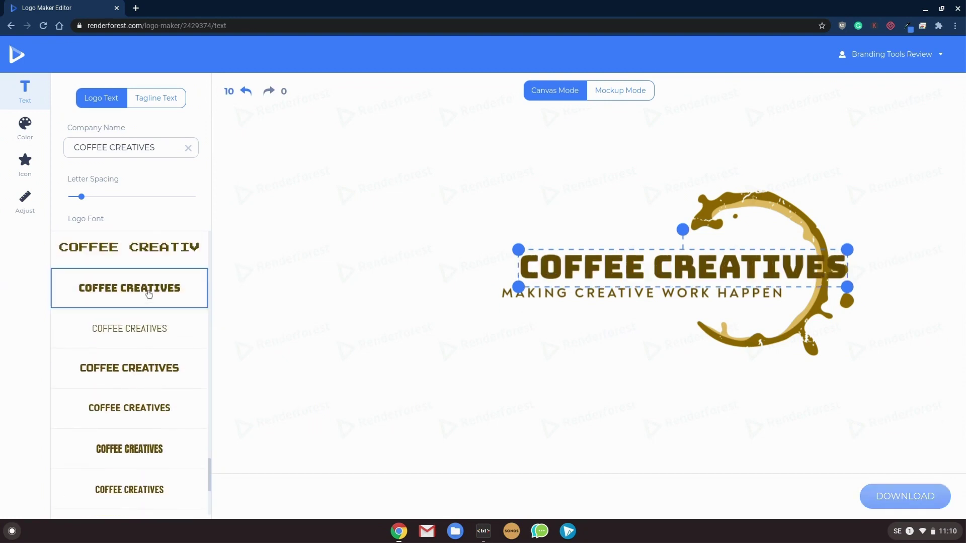
{"action": "left_click", "coordinate": [136, 370]}
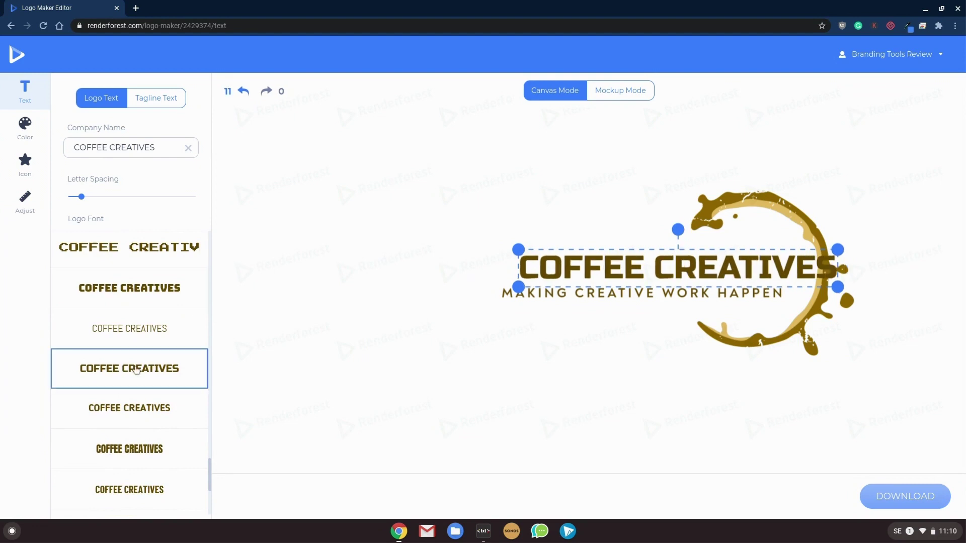
{"action": "left_click_drag", "start_coordinate": [581, 261], "coordinate": [529, 265]}
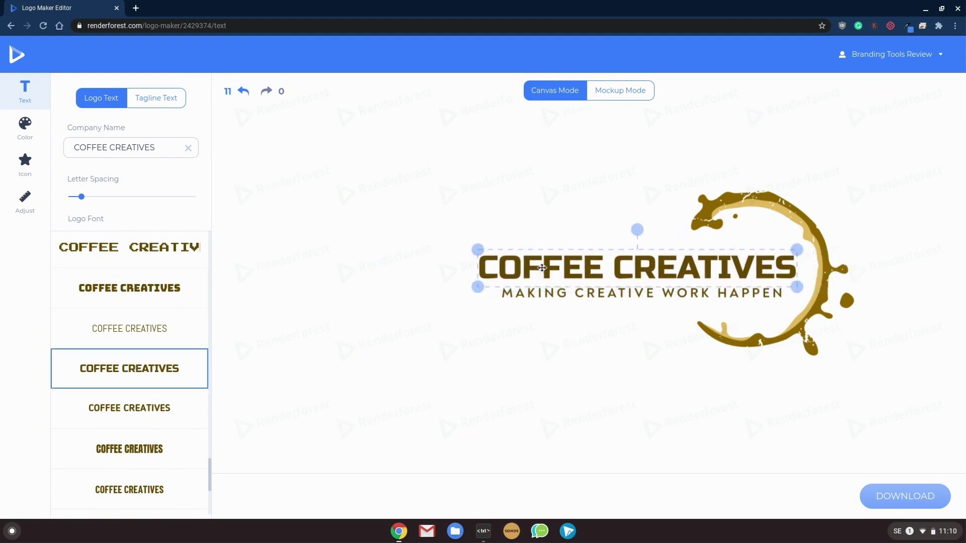
{"action": "left_click", "coordinate": [483, 410]}
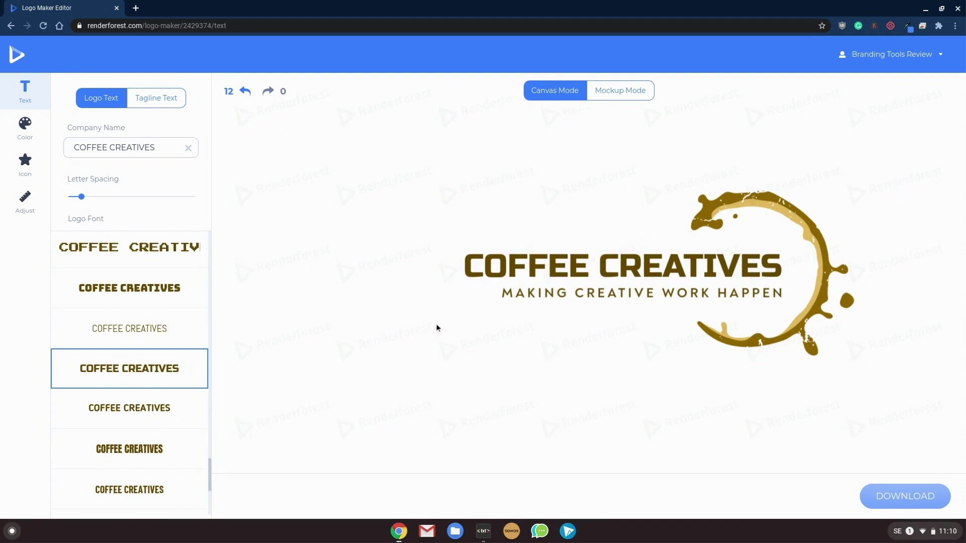
{"action": "scroll", "coordinate": [111, 278], "scroll_direction": "down", "scroll_amount": 3}
- Try the brown-red, blue-pink and blue-cyan palettes, then undo back to the coffee browns
{"action": "left_click", "coordinate": [24, 125]}
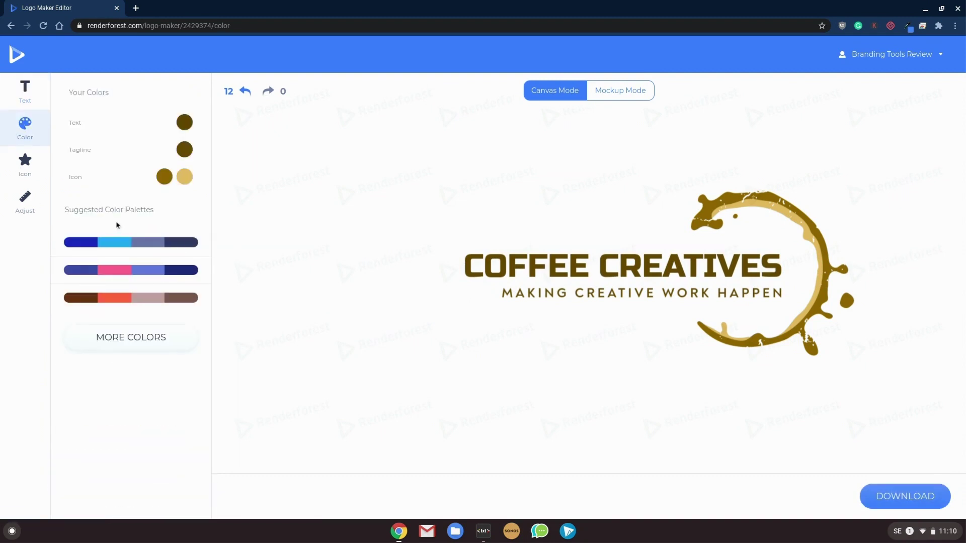
{"action": "left_click", "coordinate": [137, 302]}
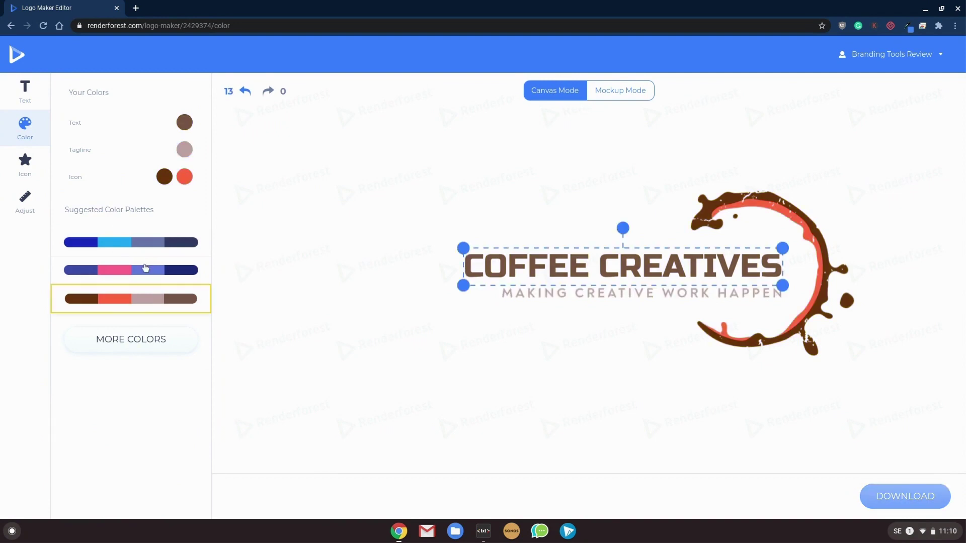
{"action": "left_click", "coordinate": [142, 274]}
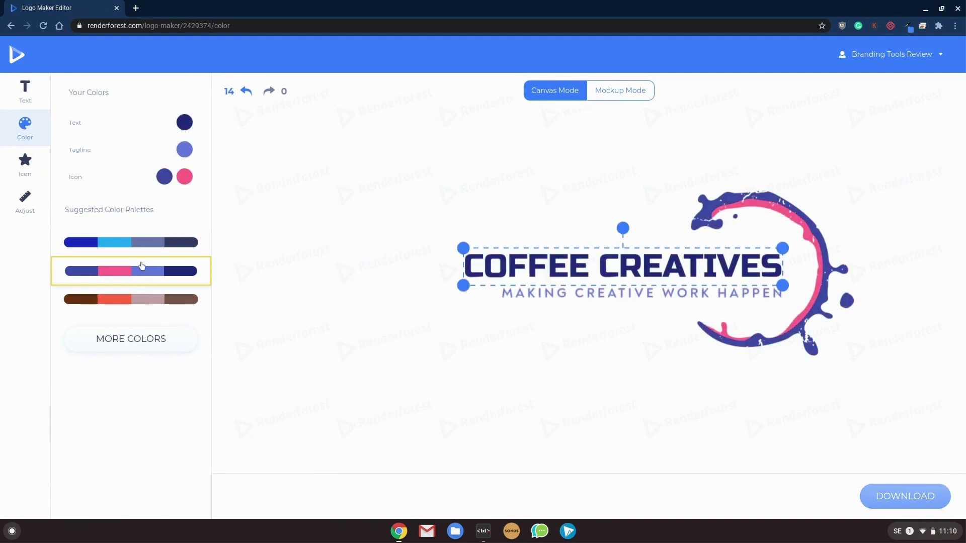
{"action": "left_click", "coordinate": [139, 244]}
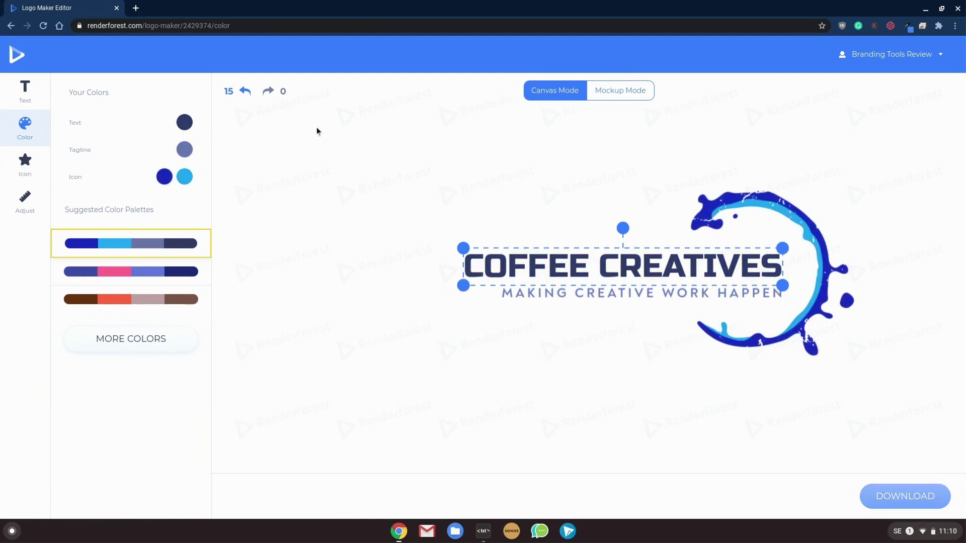
{"action": "left_click", "coordinate": [244, 92]}
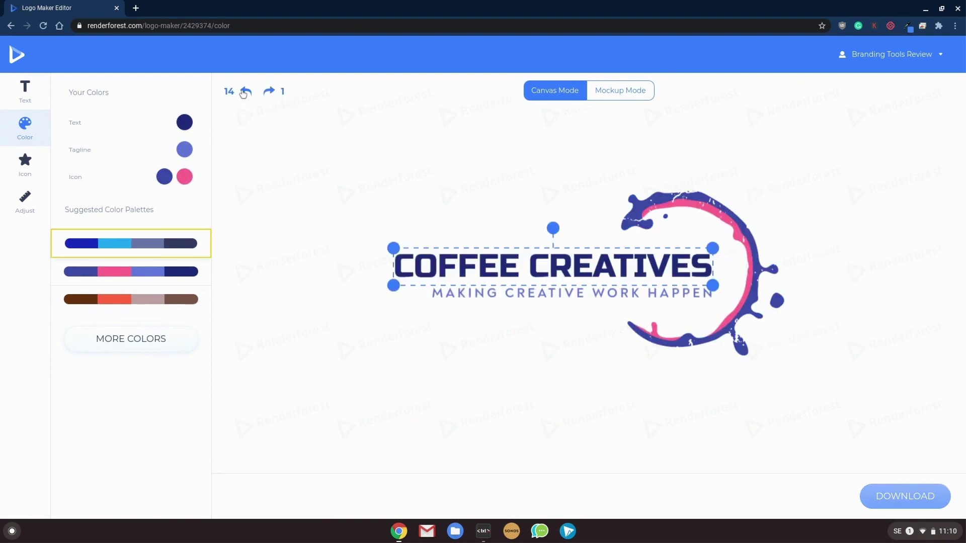
{"action": "left_click", "coordinate": [245, 92]}
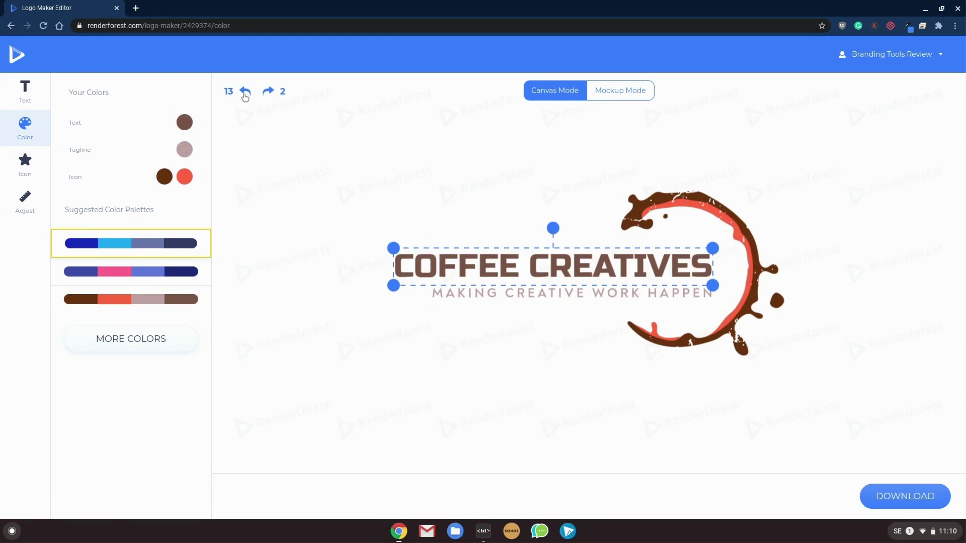
{"action": "left_click", "coordinate": [243, 93]}
- Select the coffee-ring icon, check the text colour picker without changes, and show Icon settings
{"action": "left_click", "coordinate": [277, 169]}
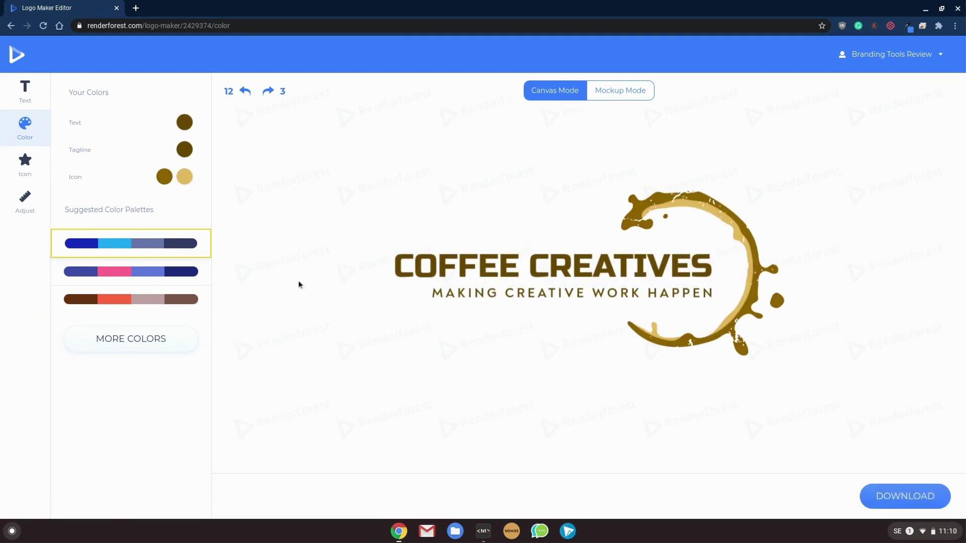
{"action": "left_click", "coordinate": [753, 262]}
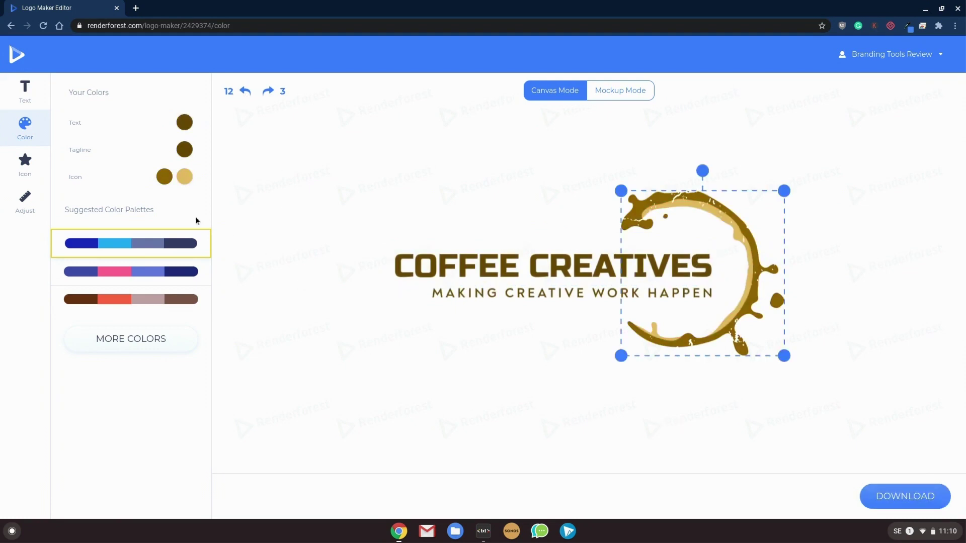
{"action": "left_click", "coordinate": [185, 123]}
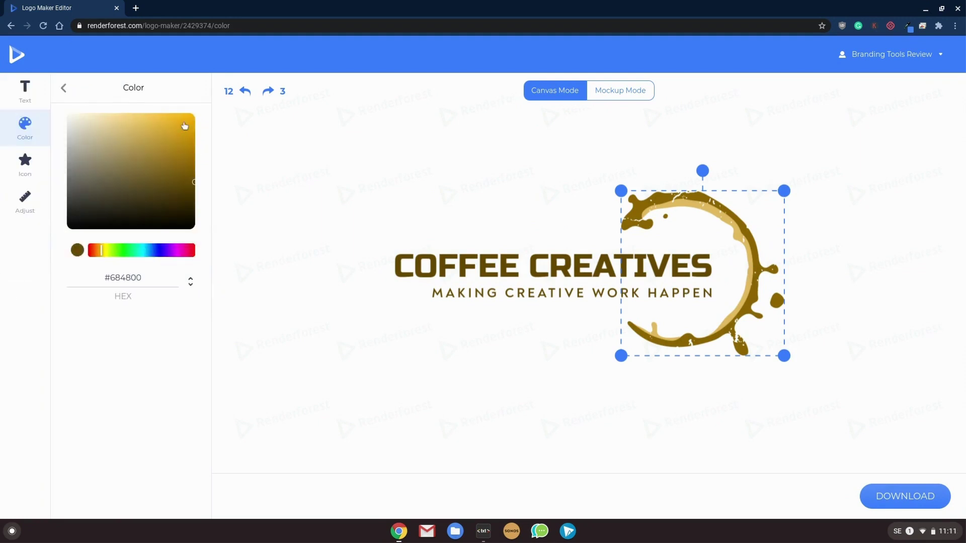
{"action": "left_click", "coordinate": [64, 88]}
{"action": "left_click", "coordinate": [587, 416]}
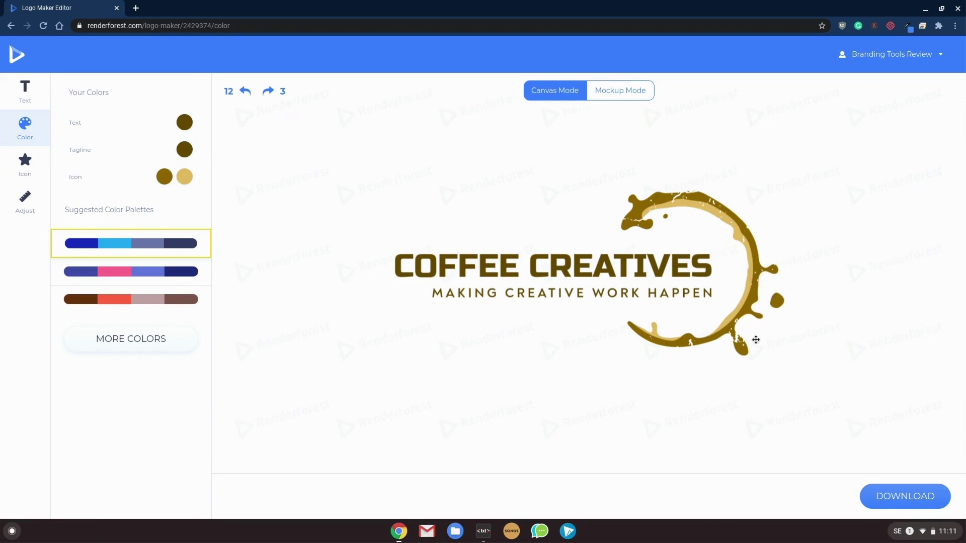
{"action": "left_click", "coordinate": [18, 165]}
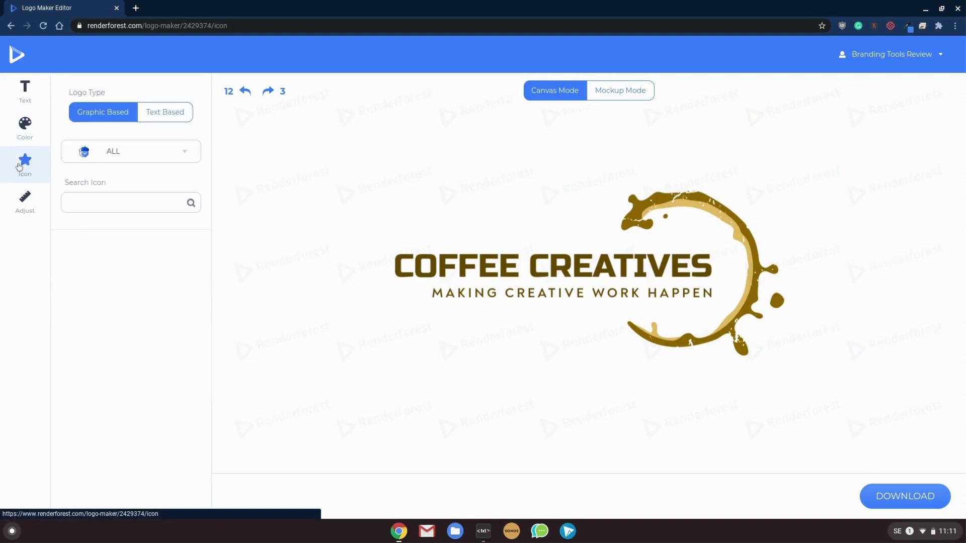
- Show the Adjust panel with Position and the icon, name and tagline size sliders
{"action": "left_click", "coordinate": [26, 206]}
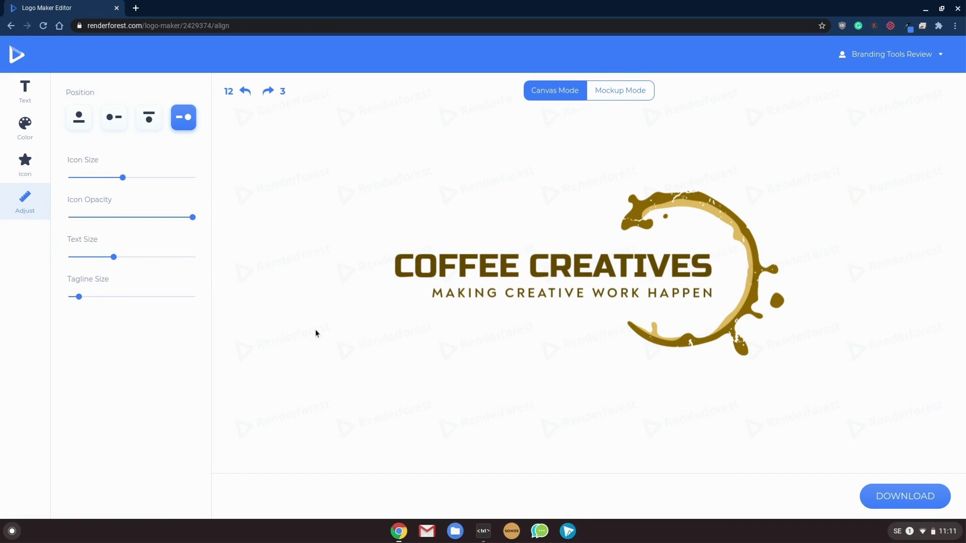
- Browse the logo in Mockup Mode, enlarging the mug mockup before returning to the grid
{"action": "left_click", "coordinate": [621, 92]}
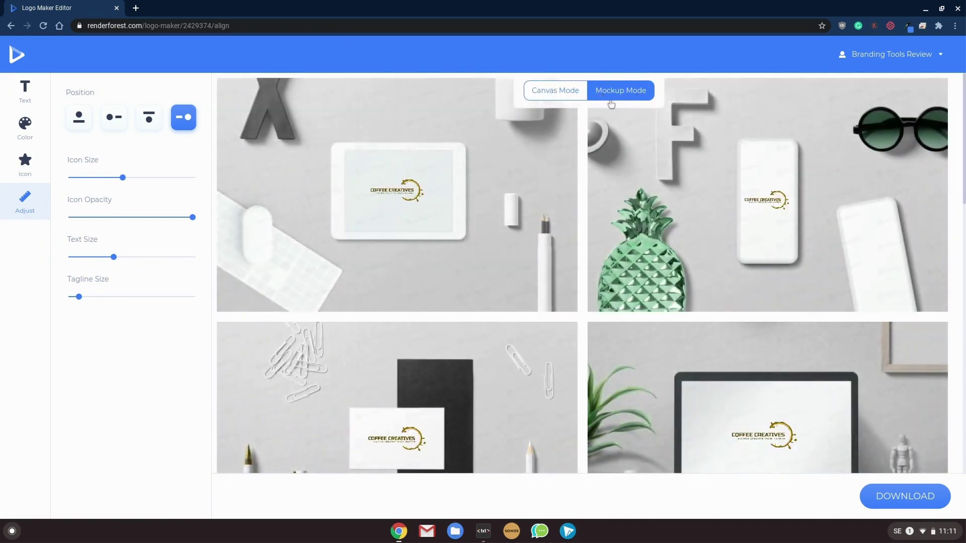
{"action": "scroll", "coordinate": [454, 348], "scroll_direction": "down", "scroll_amount": 6}
{"action": "scroll", "coordinate": [455, 345], "scroll_direction": "down", "scroll_amount": 4}
{"action": "scroll", "coordinate": [457, 345], "scroll_direction": "up", "scroll_amount": 2}
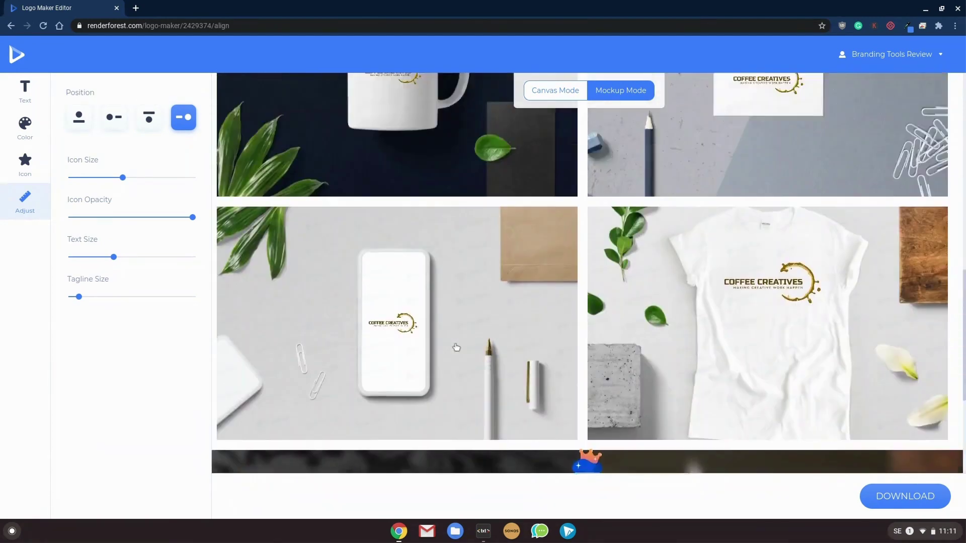
{"action": "scroll", "coordinate": [529, 355], "scroll_direction": "up", "scroll_amount": 2}
{"action": "left_click", "coordinate": [403, 219]}
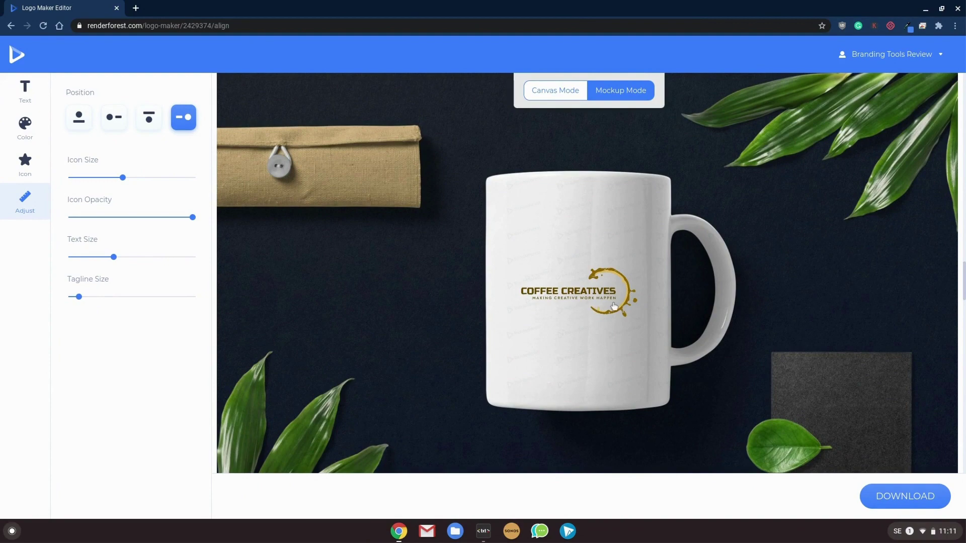
{"action": "left_click", "coordinate": [612, 308]}
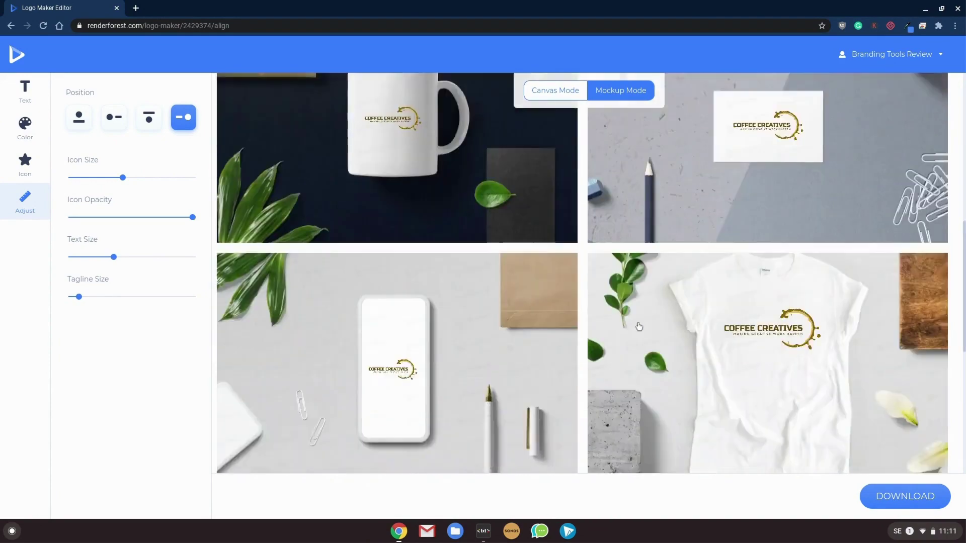
{"action": "scroll", "coordinate": [697, 320], "scroll_direction": "down", "scroll_amount": 3}
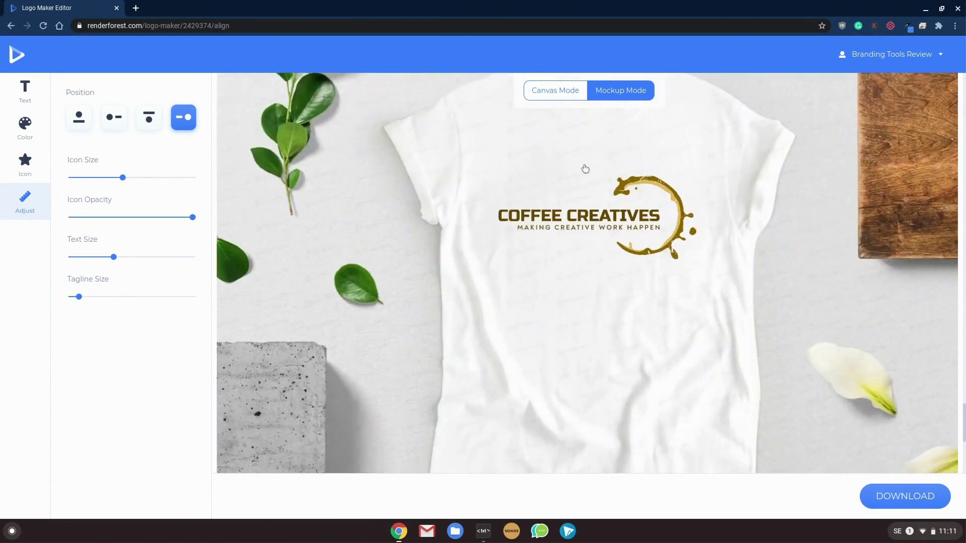
{"action": "scroll", "coordinate": [546, 276], "scroll_direction": "up", "scroll_amount": 1}
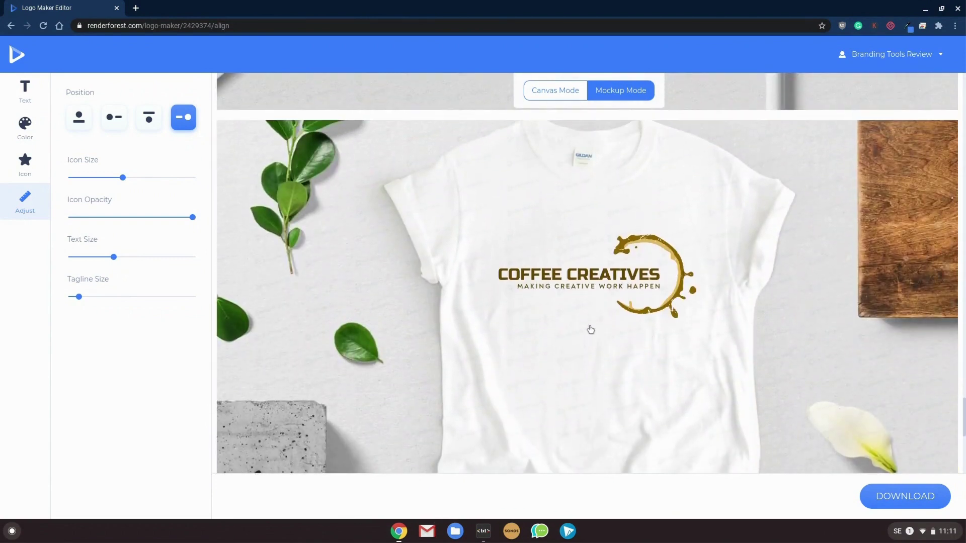
{"action": "scroll", "coordinate": [750, 285], "scroll_direction": "up", "scroll_amount": 1}
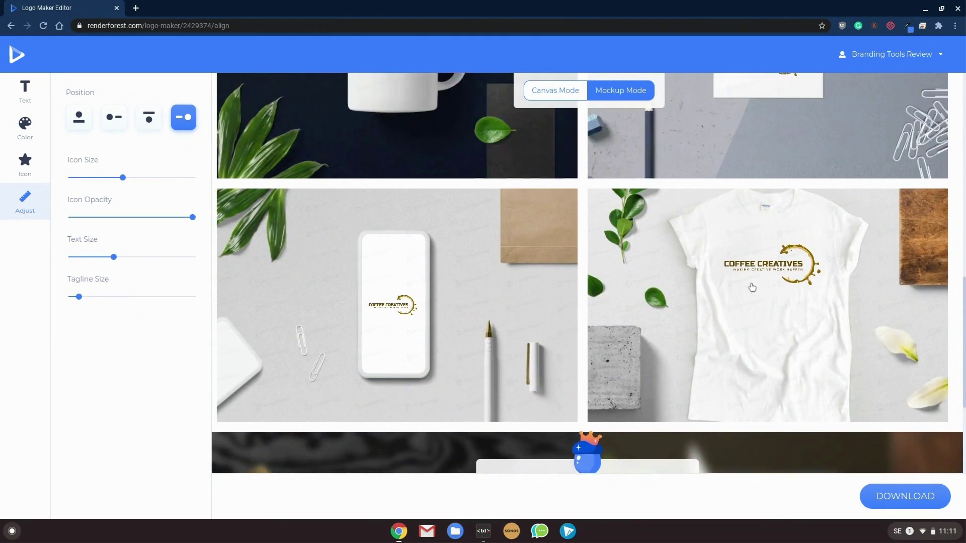
{"action": "scroll", "coordinate": [747, 295], "scroll_direction": "down", "scroll_amount": 3}
{"action": "scroll", "coordinate": [747, 295], "scroll_direction": "up", "scroll_amount": 2}
{"action": "scroll", "coordinate": [749, 292], "scroll_direction": "up", "scroll_amount": 1}
{"action": "scroll", "coordinate": [750, 292], "scroll_direction": "up", "scroll_amount": 5}
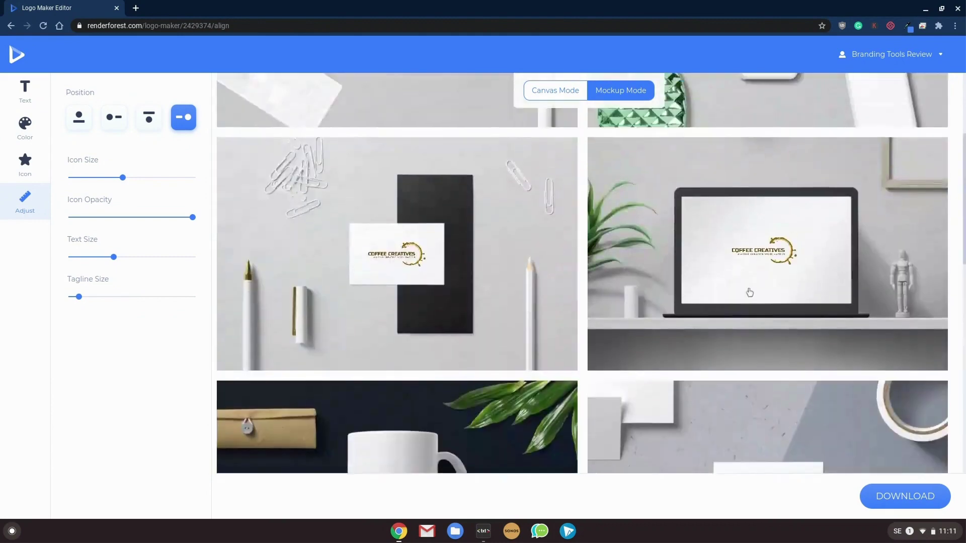
{"action": "scroll", "coordinate": [750, 291], "scroll_direction": "up", "scroll_amount": 2}
{"action": "scroll", "coordinate": [750, 292], "scroll_direction": "down", "scroll_amount": 8}
{"action": "scroll", "coordinate": [749, 292], "scroll_direction": "up", "scroll_amount": 8}
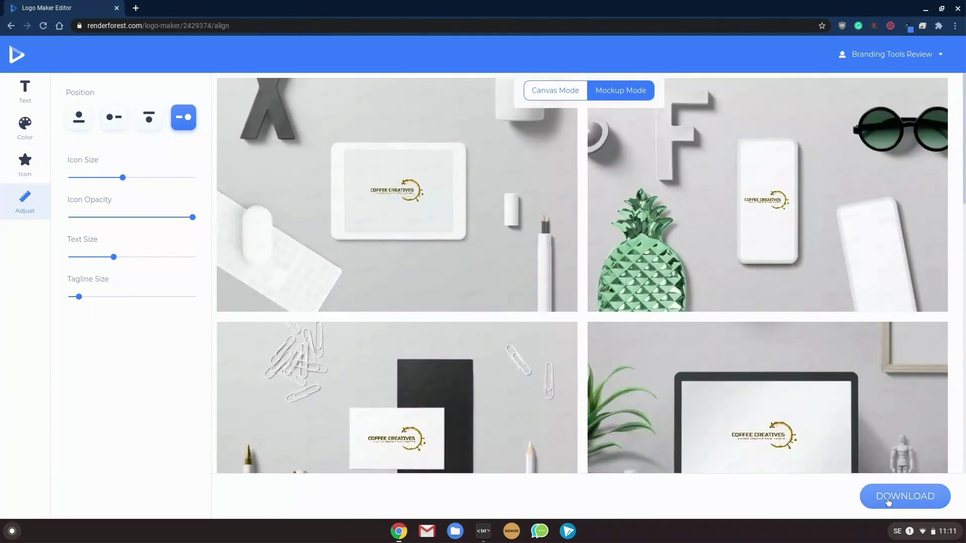
- Download the Coffee Creatives logo as a low-quality PNG on the Free plan
{"action": "left_click", "coordinate": [906, 495]}
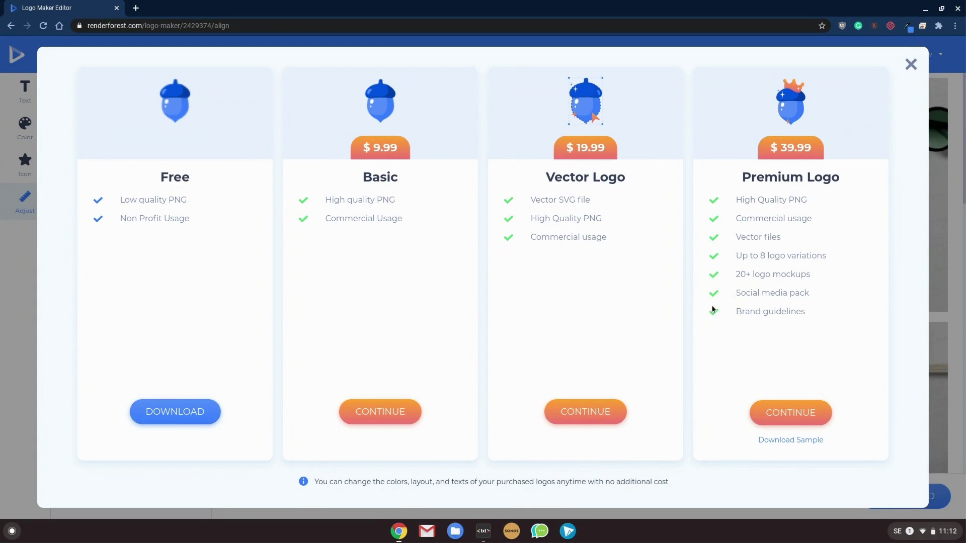
{"action": "left_click", "coordinate": [189, 411]}
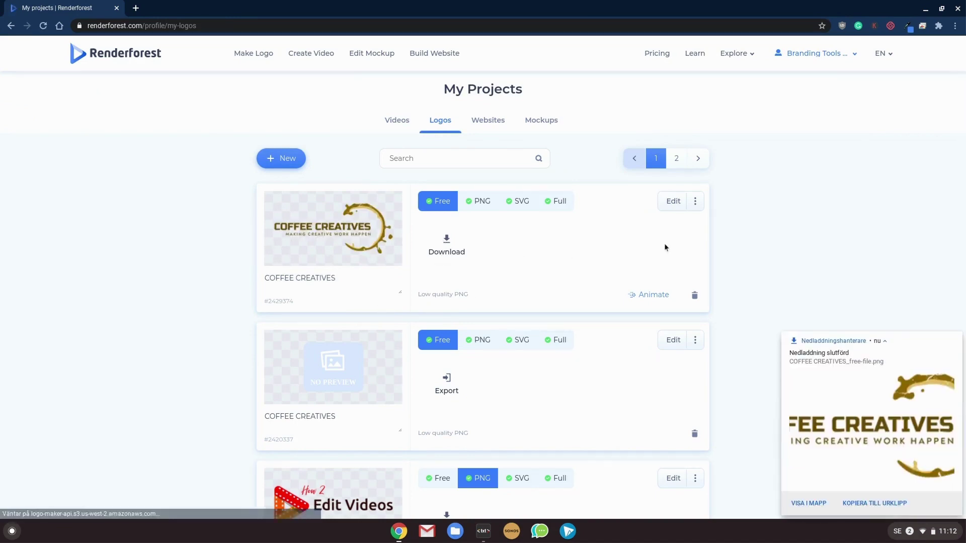
- Check the downloaded COFFEE CREATIVES_free-file PNG in the image viewer, then return to Renderforest's homepage
{"action": "left_click", "coordinate": [860, 430]}
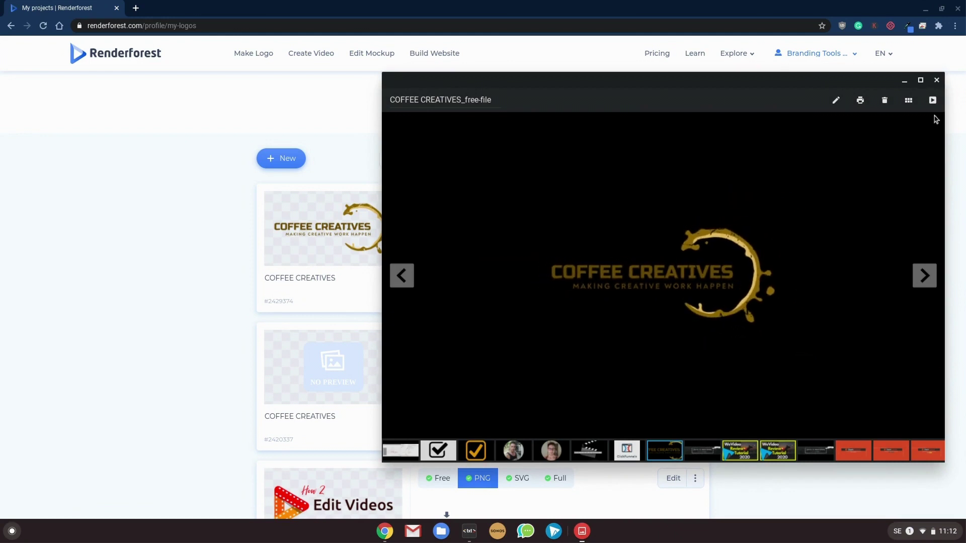
{"action": "left_click", "coordinate": [936, 80]}
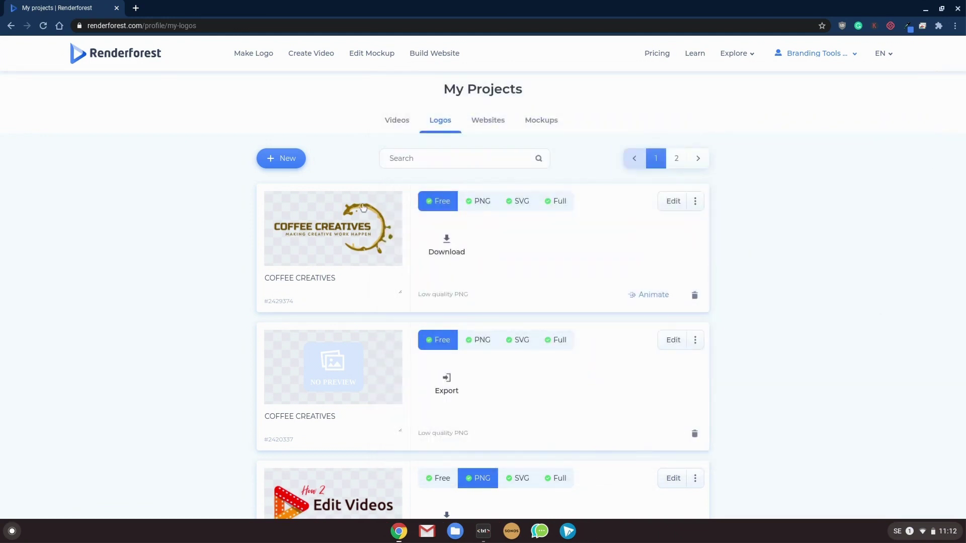
{"action": "left_click", "coordinate": [135, 61]}
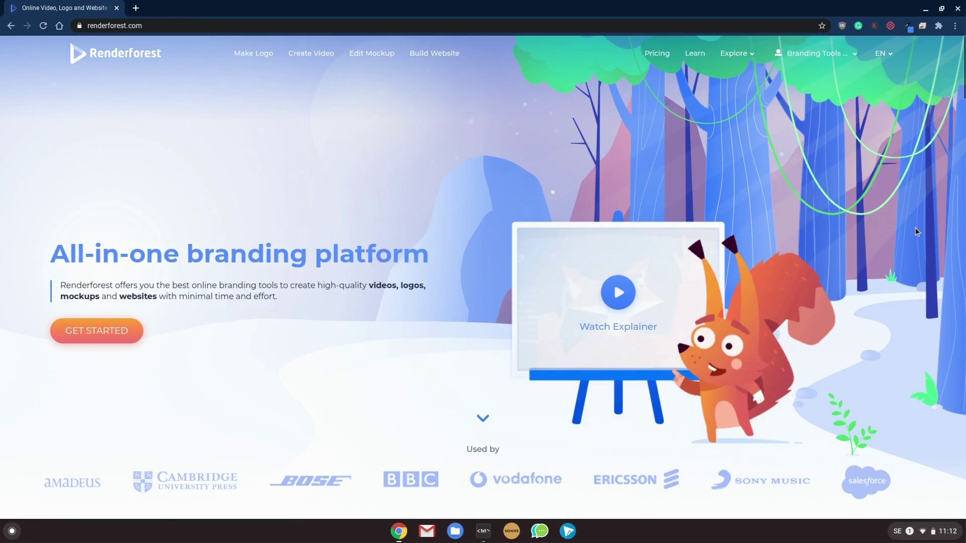